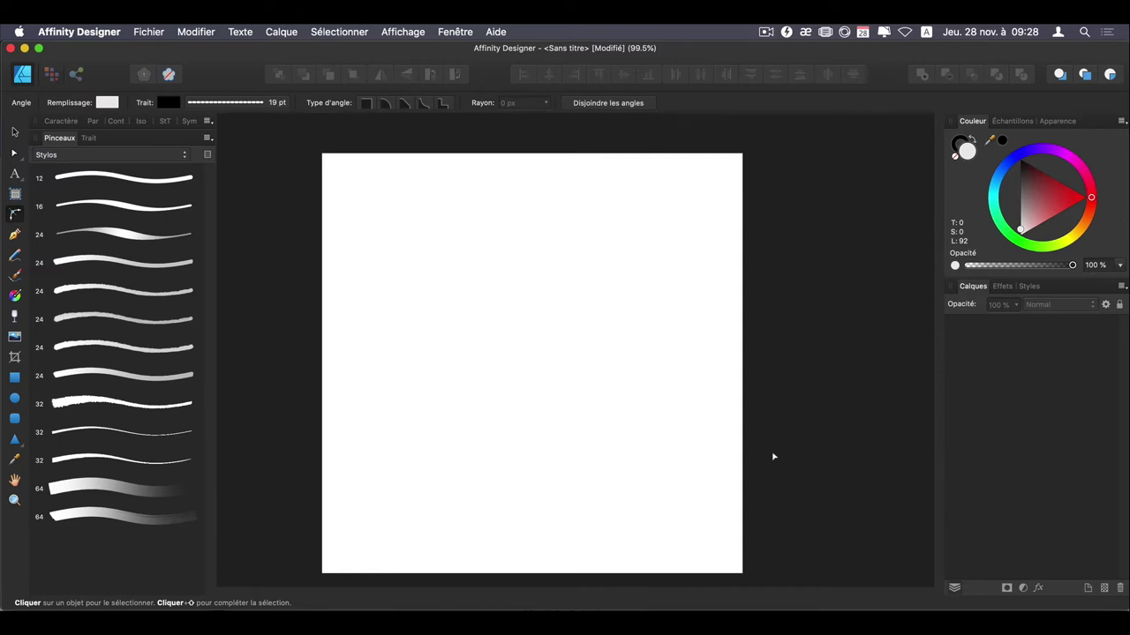
Browse the Craies et pastels and Basique brush categories, then return to Stylos
{"action": "left_click", "coordinate": [91, 155]}
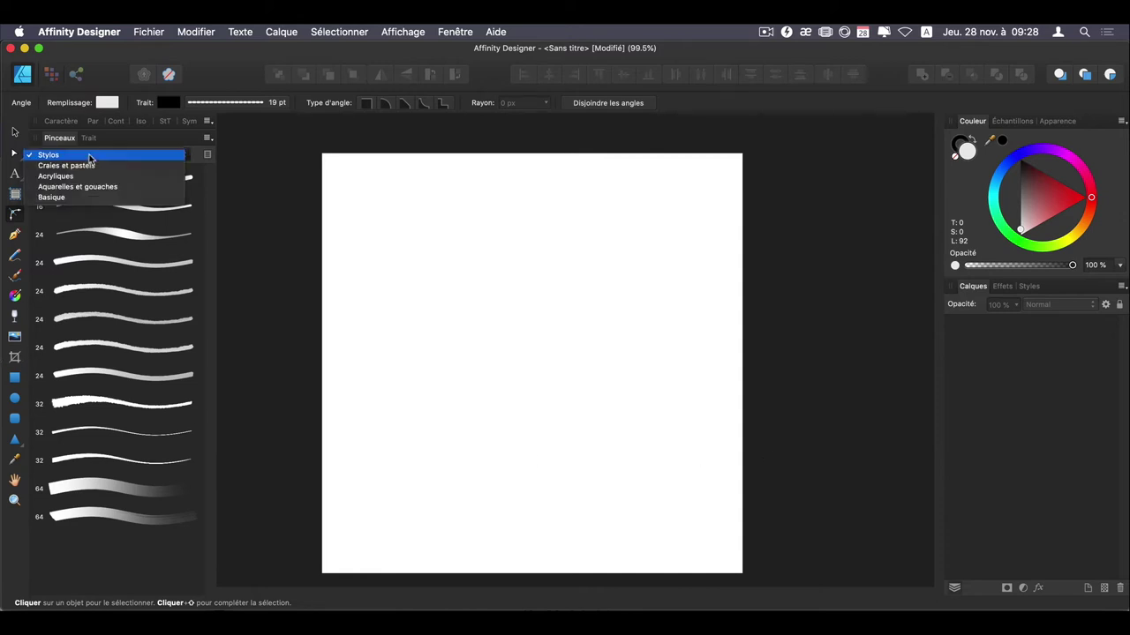
{"action": "key", "text": "Escape"}
{"action": "left_click", "coordinate": [128, 157]}
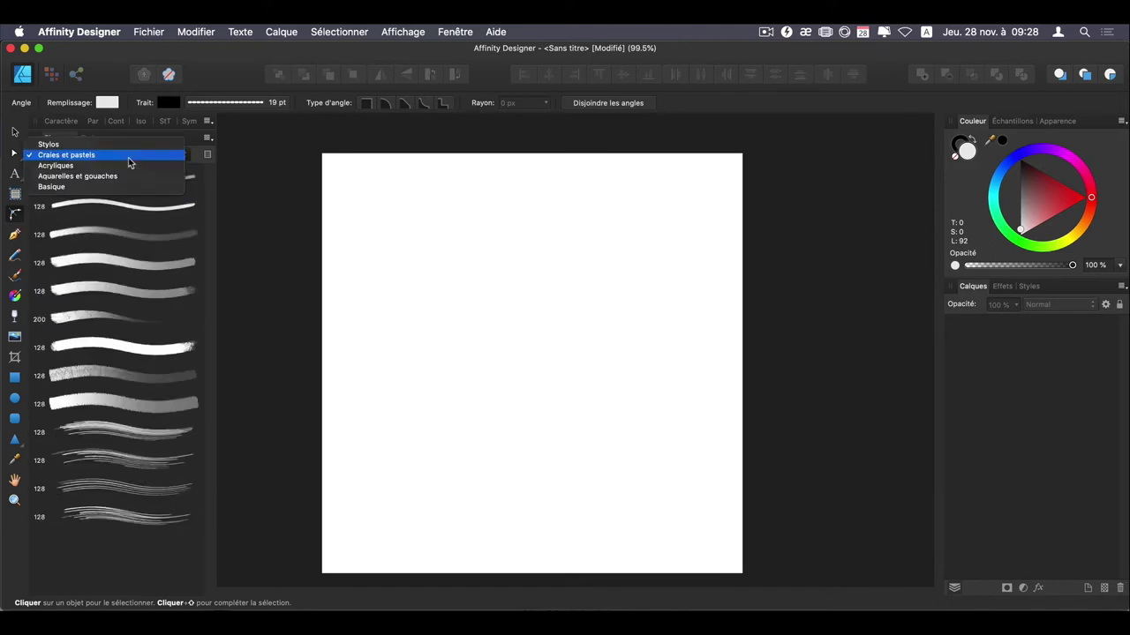
{"action": "left_click", "coordinate": [135, 157]}
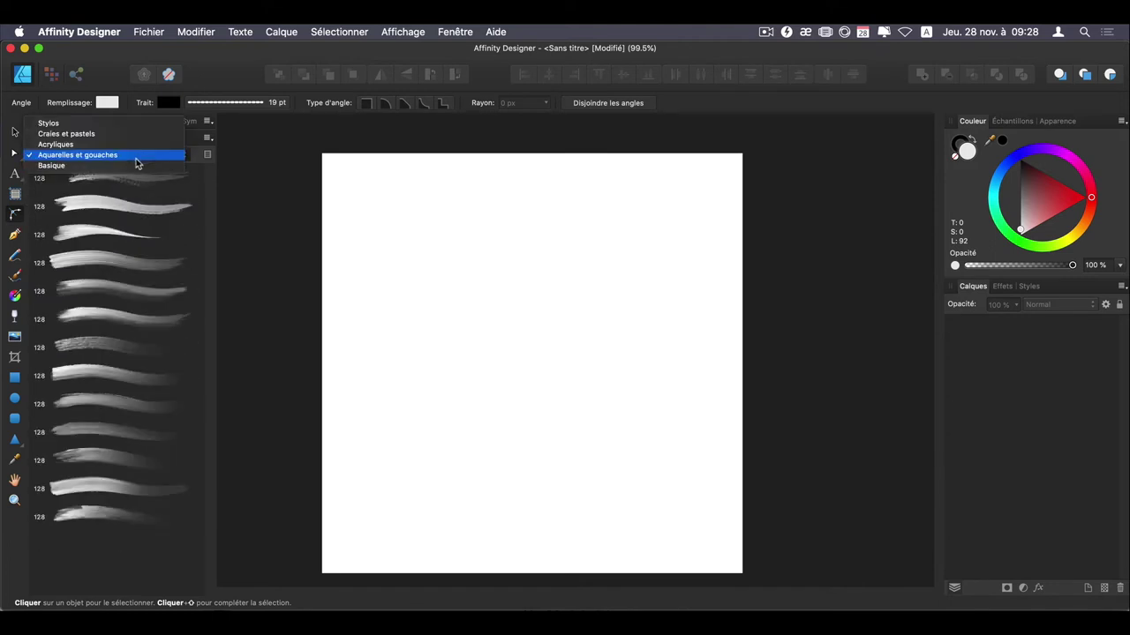
{"action": "left_click", "coordinate": [143, 168]}
{"action": "scroll", "coordinate": [146, 265], "scroll_direction": "down", "scroll_amount": 5}
{"action": "scroll", "coordinate": [140, 300], "scroll_direction": "down", "scroll_amount": 1}
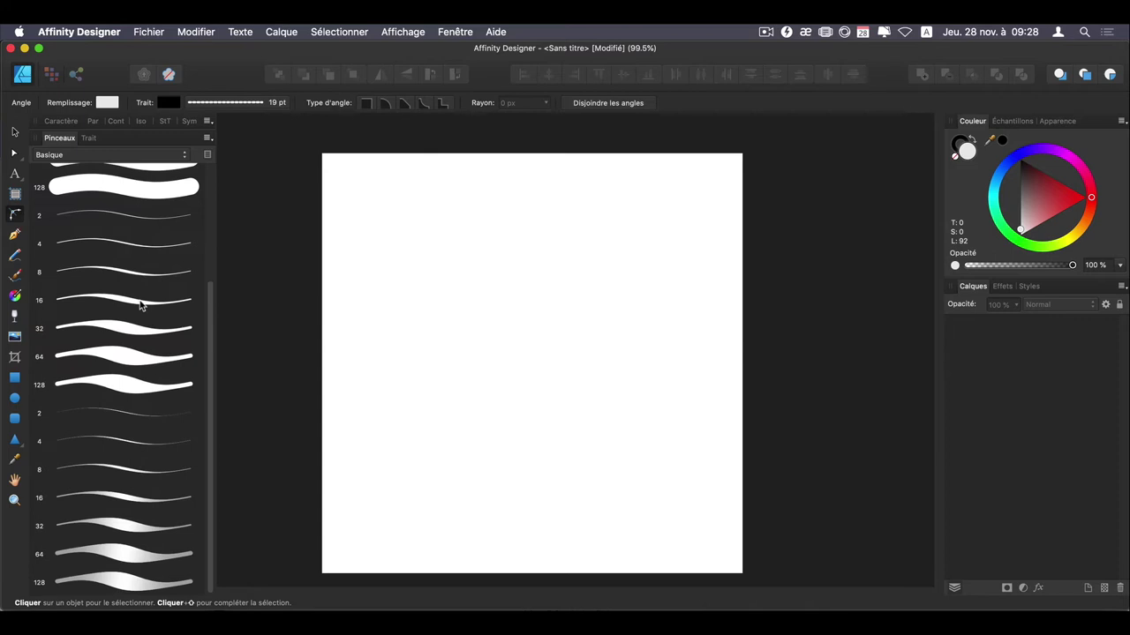
{"action": "scroll", "coordinate": [140, 300], "scroll_direction": "up", "scroll_amount": 6}
{"action": "left_click", "coordinate": [133, 151]}
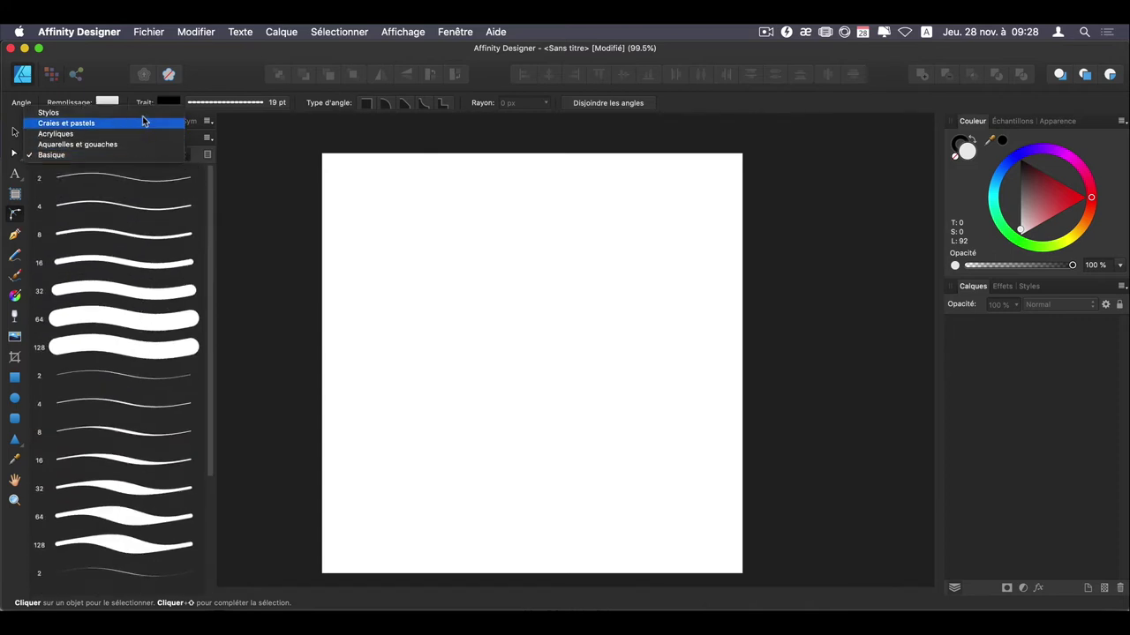
{"action": "left_click", "coordinate": [147, 111]}
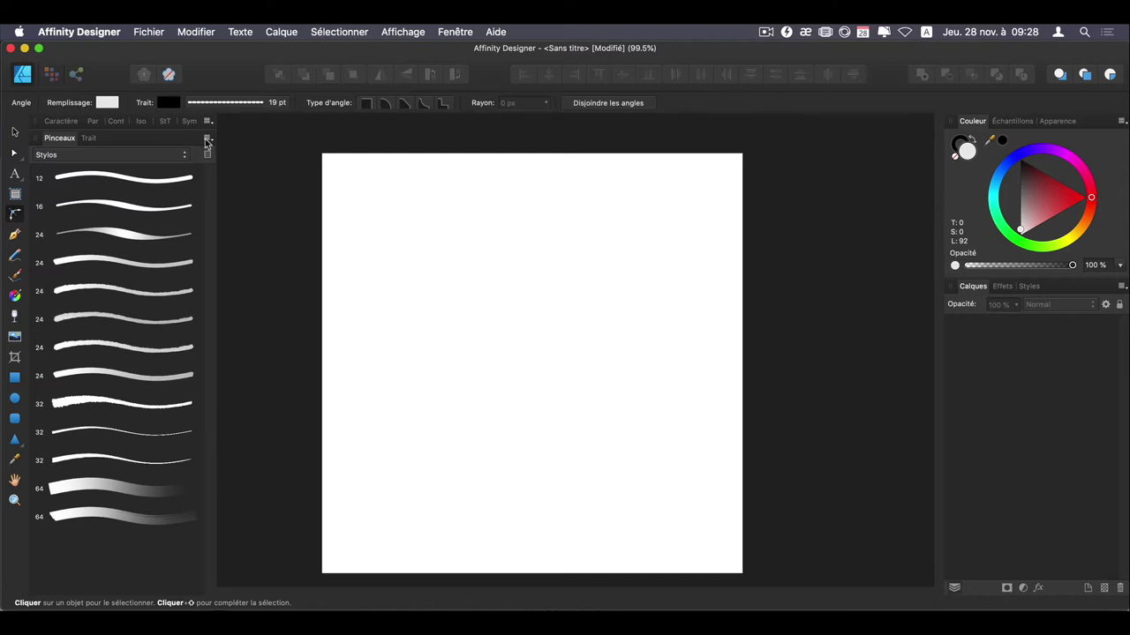
Create a new empty brush category and rename it 'Mes brushs'
{"action": "left_click", "coordinate": [208, 138]}
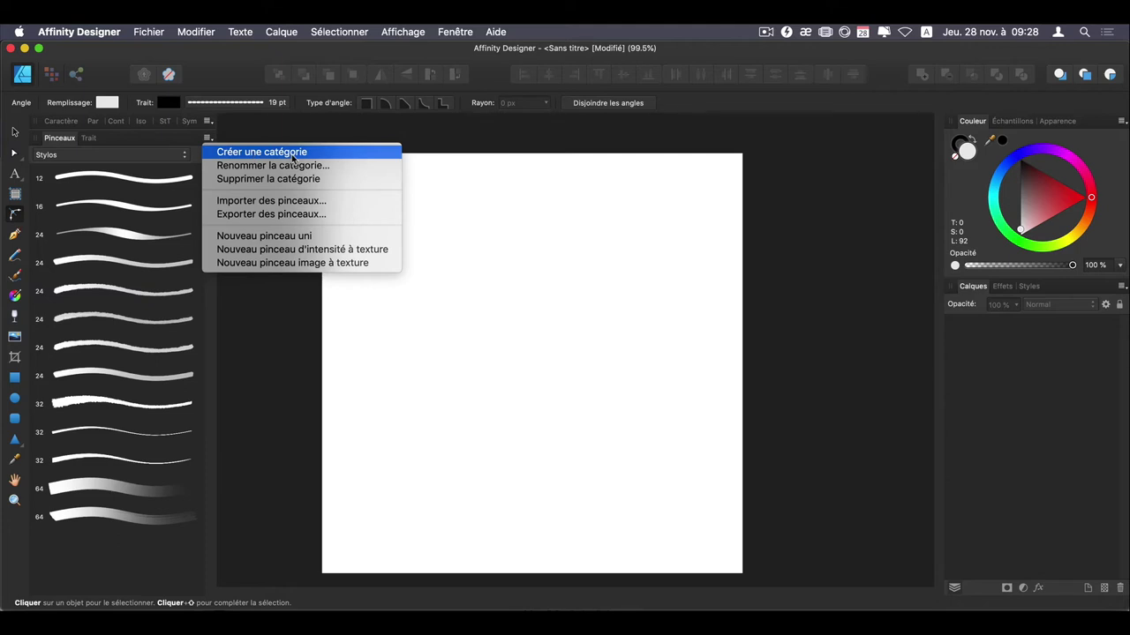
{"action": "left_click", "coordinate": [293, 155]}
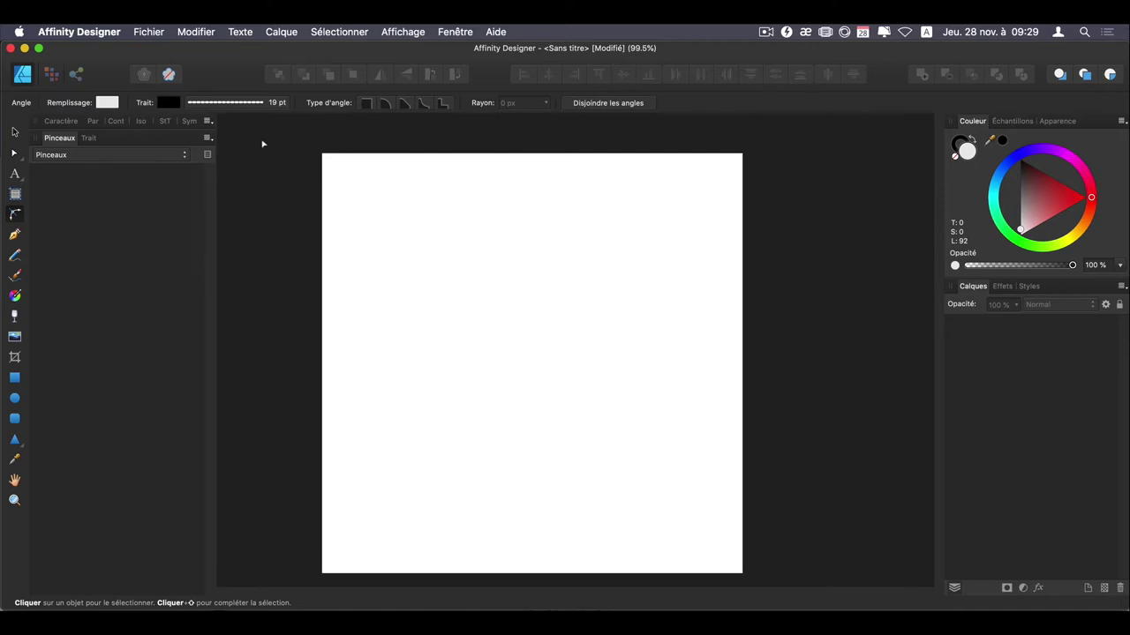
{"action": "left_click", "coordinate": [209, 137]}
{"action": "left_click", "coordinate": [261, 167]}
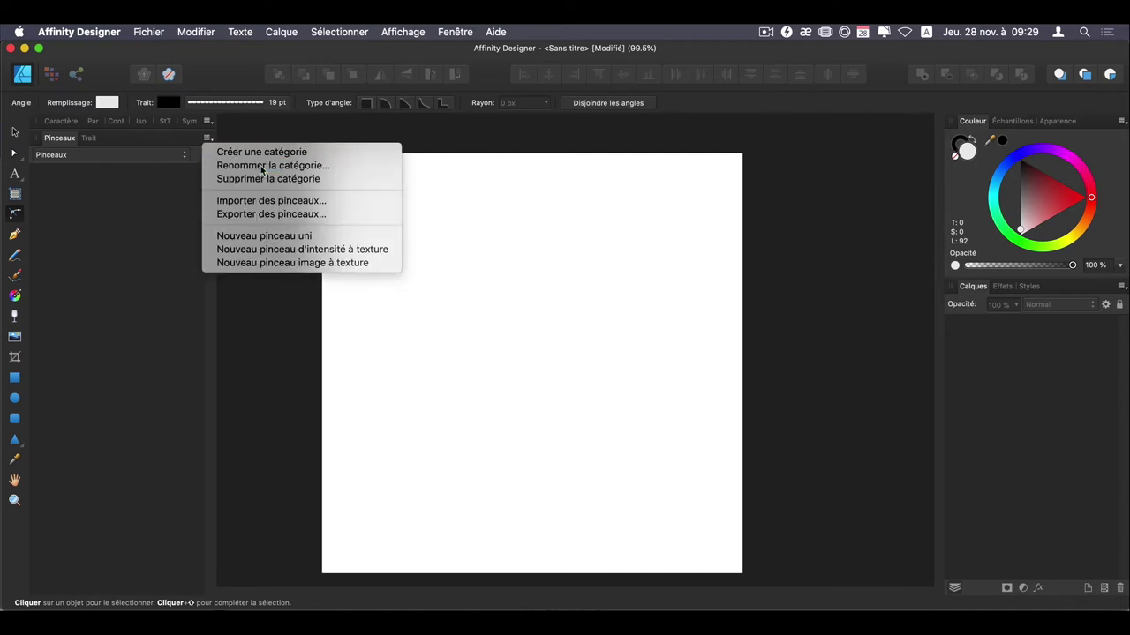
{"action": "type", "text": "Mes brushs"}
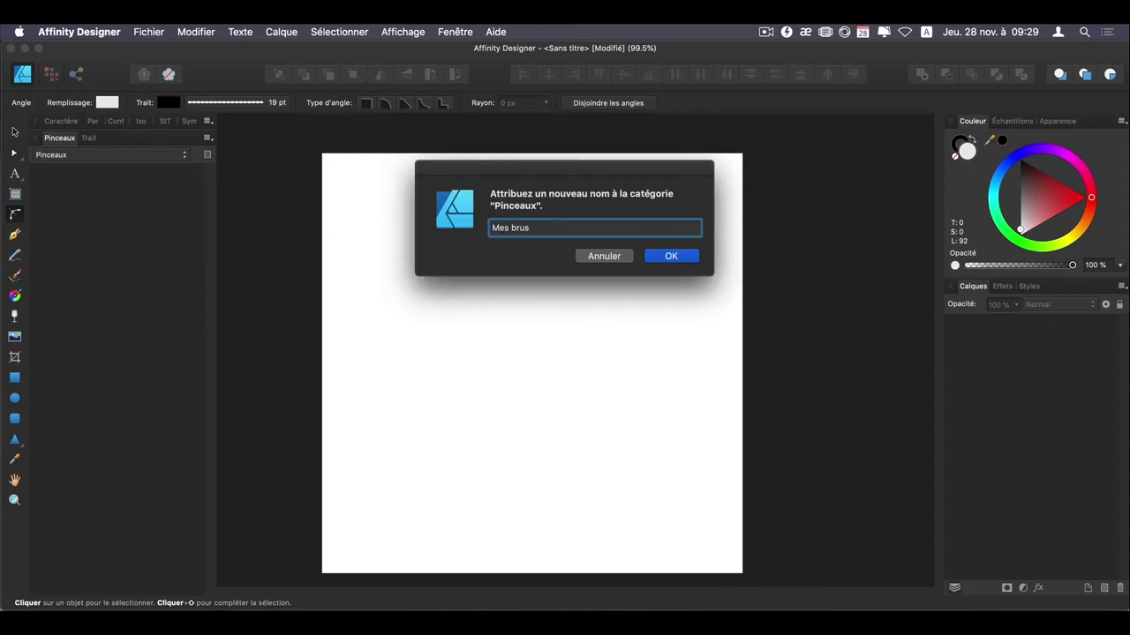
{"action": "left_click", "coordinate": [693, 258]}
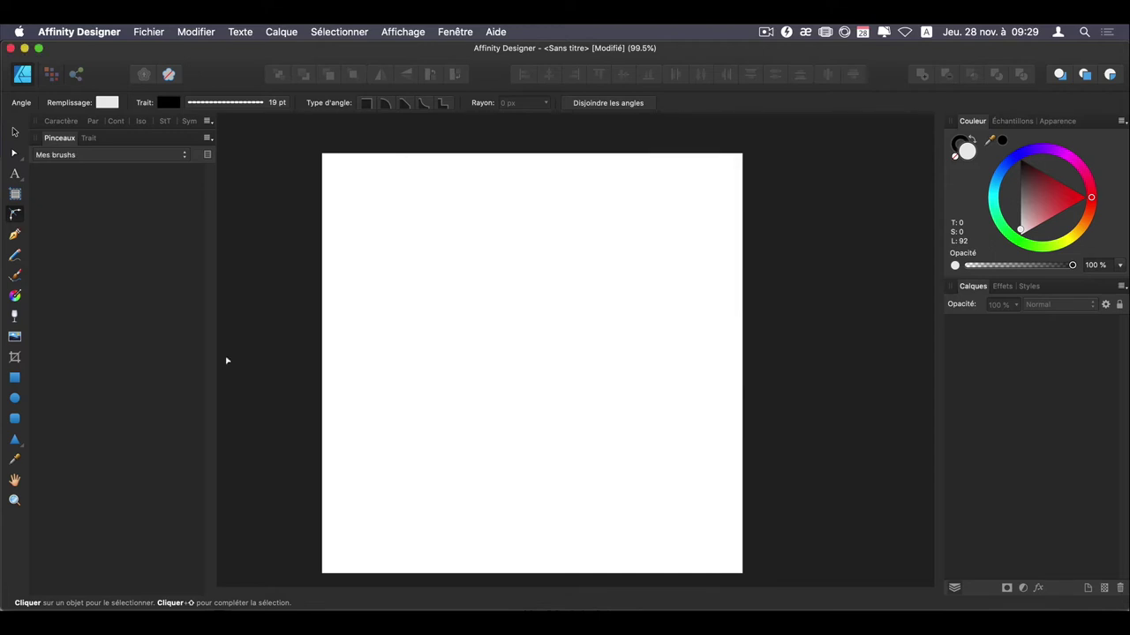
{"action": "left_click", "coordinate": [208, 138]}
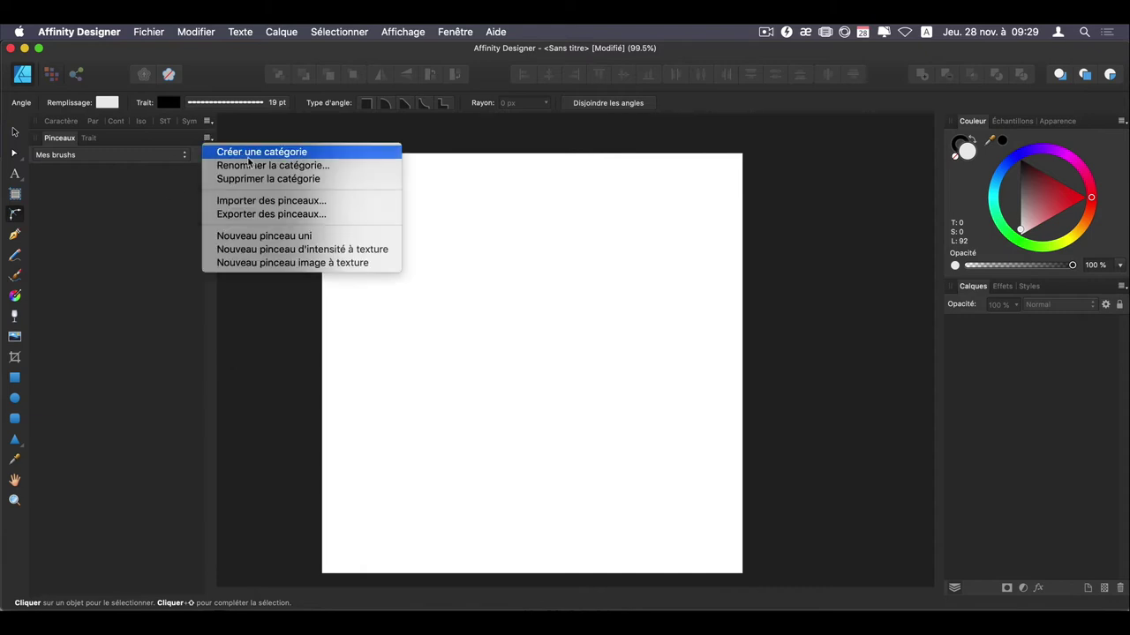
Add a new solid brush to Mes brushs and make its stroke much wider
{"action": "left_click", "coordinate": [285, 239]}
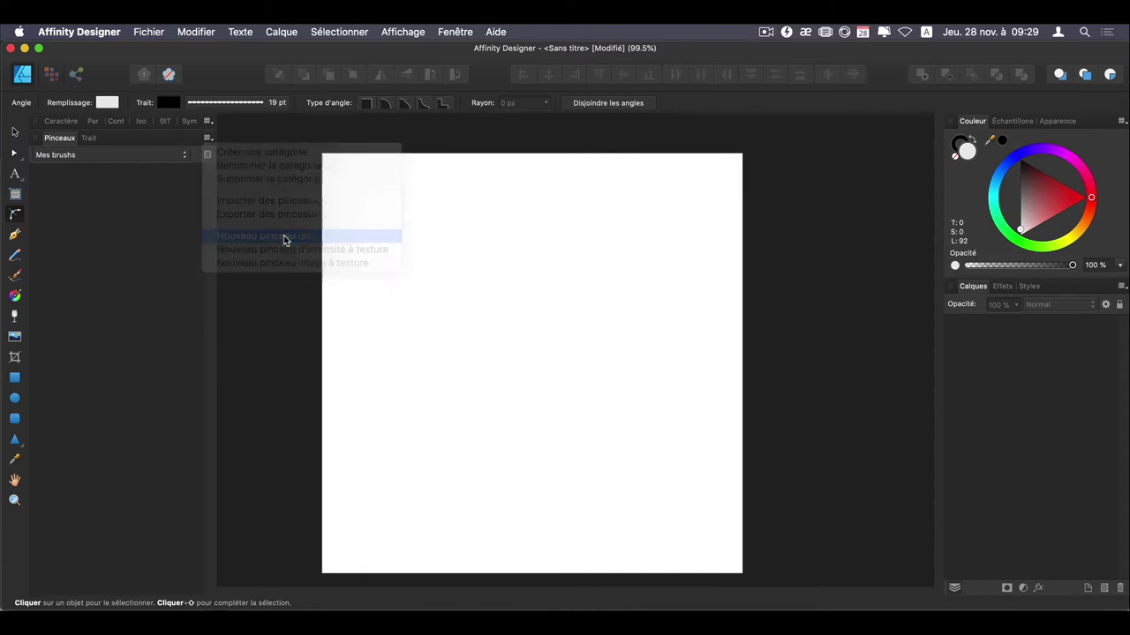
{"action": "double_click", "coordinate": [131, 176]}
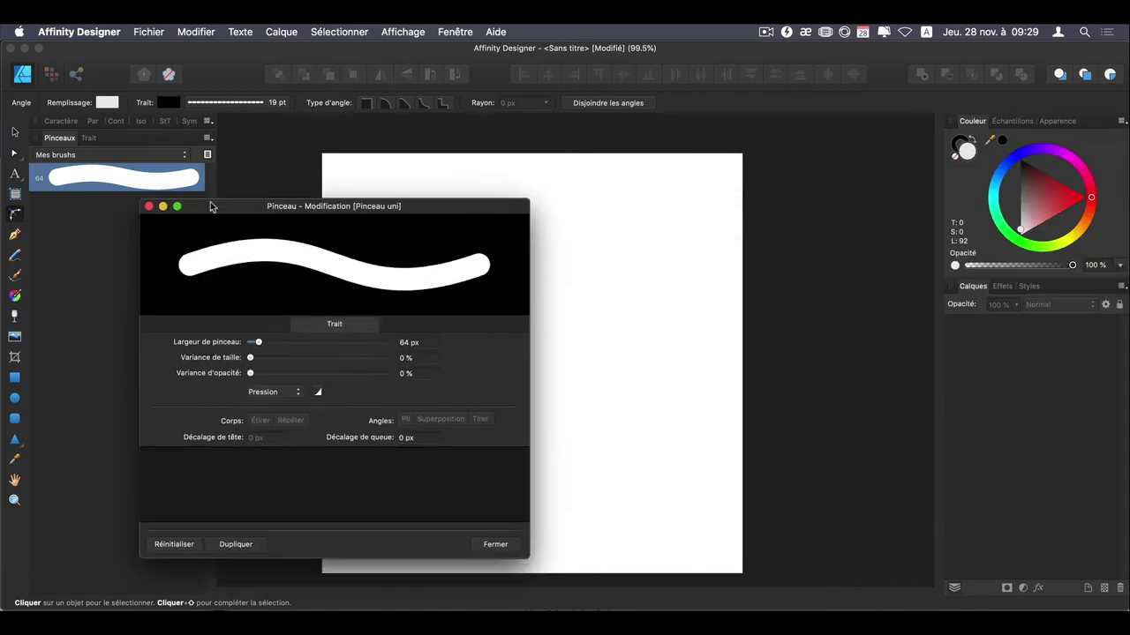
{"action": "left_click_drag", "start_coordinate": [816, 160], "coordinate": [434, 175]}
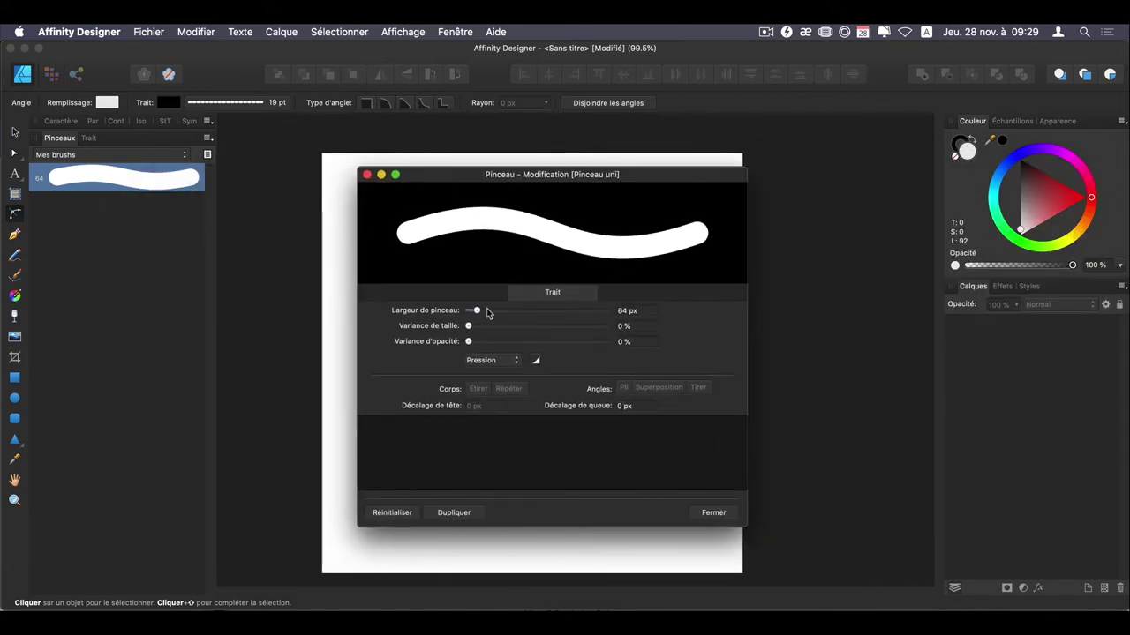
{"action": "mouse_move", "coordinate": [477, 311]}
{"action": "left_mouse_down"}
{"action": "mouse_move", "coordinate": [547, 313]}
{"action": "mouse_move", "coordinate": [490, 311]}
{"action": "mouse_move", "coordinate": [562, 327]}
{"action": "mouse_move", "coordinate": [521, 325]}
{"action": "mouse_move", "coordinate": [492, 341]}
{"action": "left_mouse_up"}
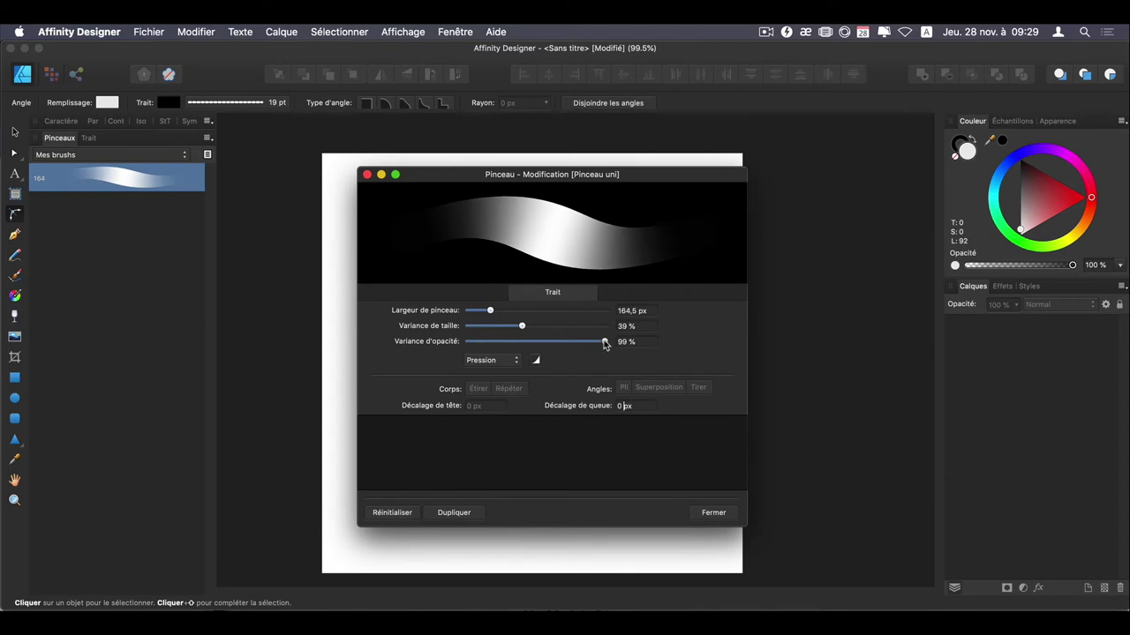
Drive the brush's variance by Pression and raise size variance to 48%
{"action": "left_click", "coordinate": [504, 359]}
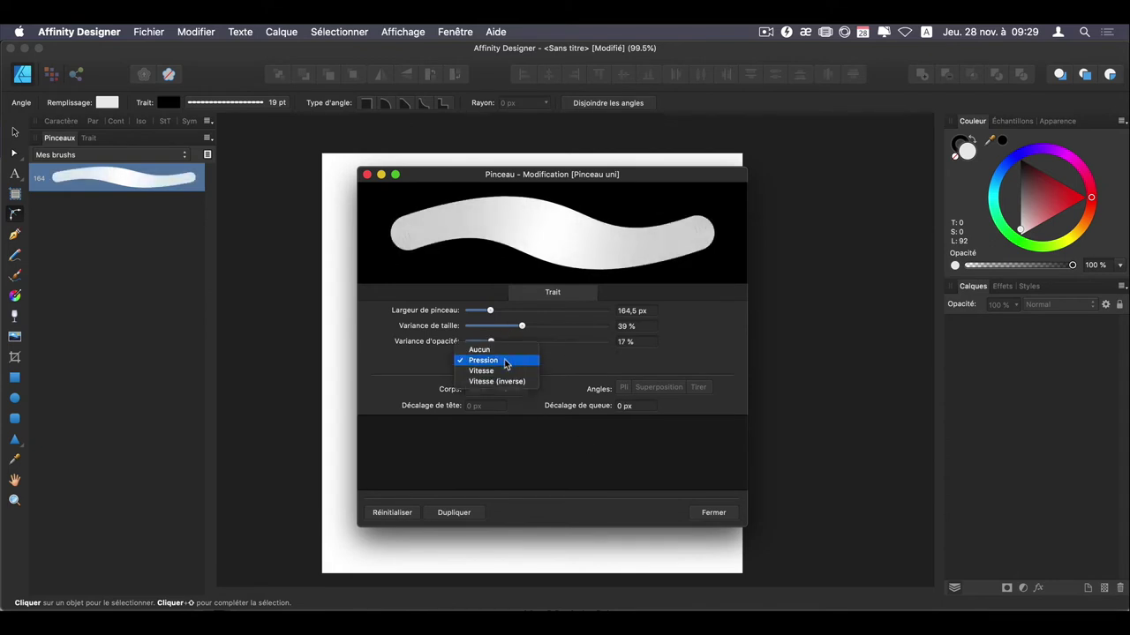
{"action": "left_click", "coordinate": [479, 351]}
{"action": "left_click", "coordinate": [535, 361]}
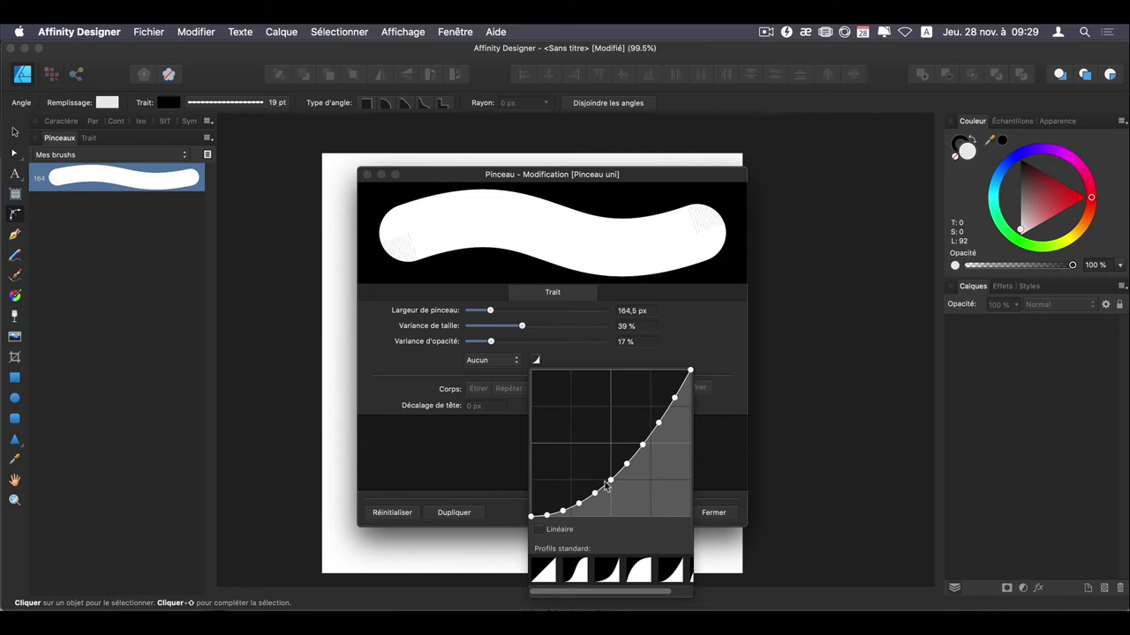
{"action": "left_click", "coordinate": [655, 328]}
{"action": "mouse_move", "coordinate": [528, 326]}
{"action": "left_mouse_down"}
{"action": "mouse_move", "coordinate": [542, 328]}
{"action": "mouse_move", "coordinate": [480, 310]}
{"action": "left_mouse_up"}
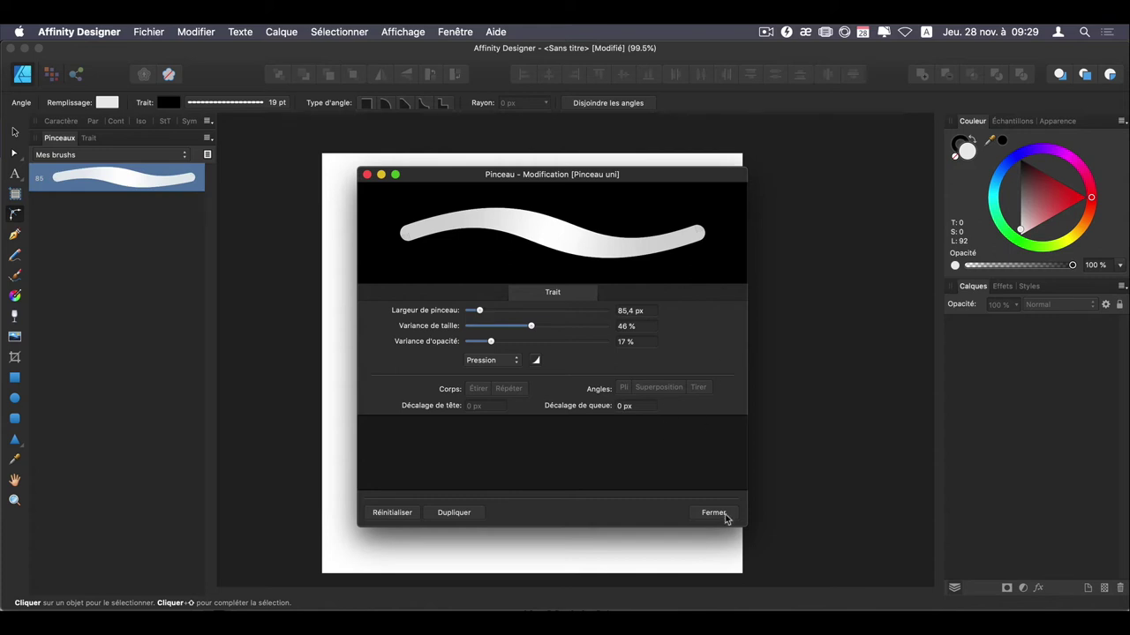
{"action": "left_click", "coordinate": [722, 516]}
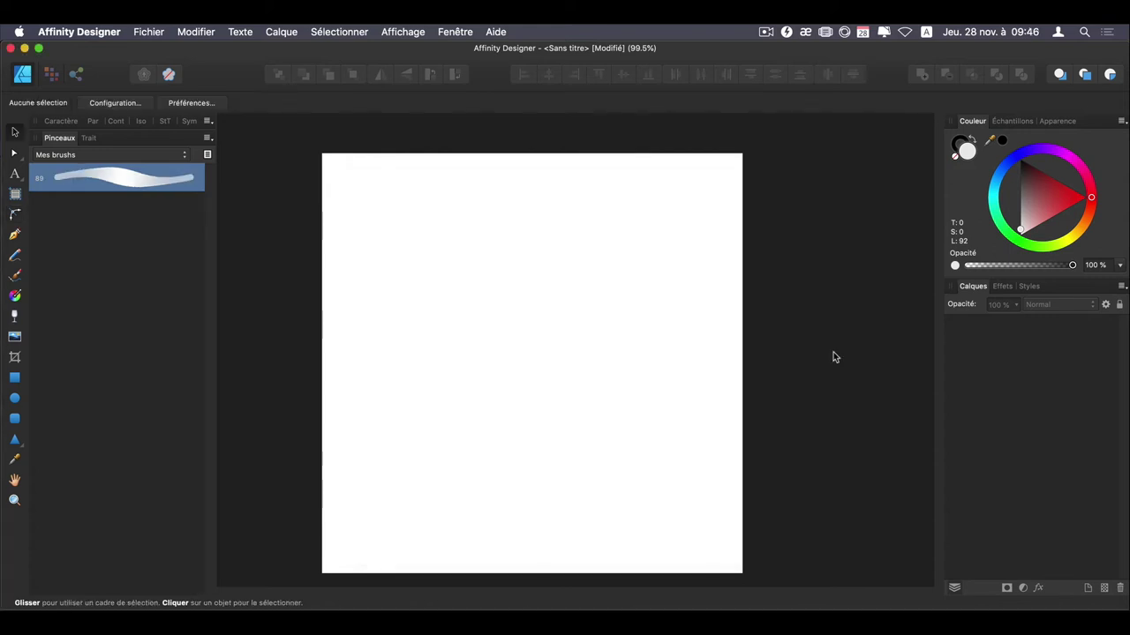
Draw an S-shaped pen curve down the page and stroke it with the custom brush
{"action": "key", "text": "p"}
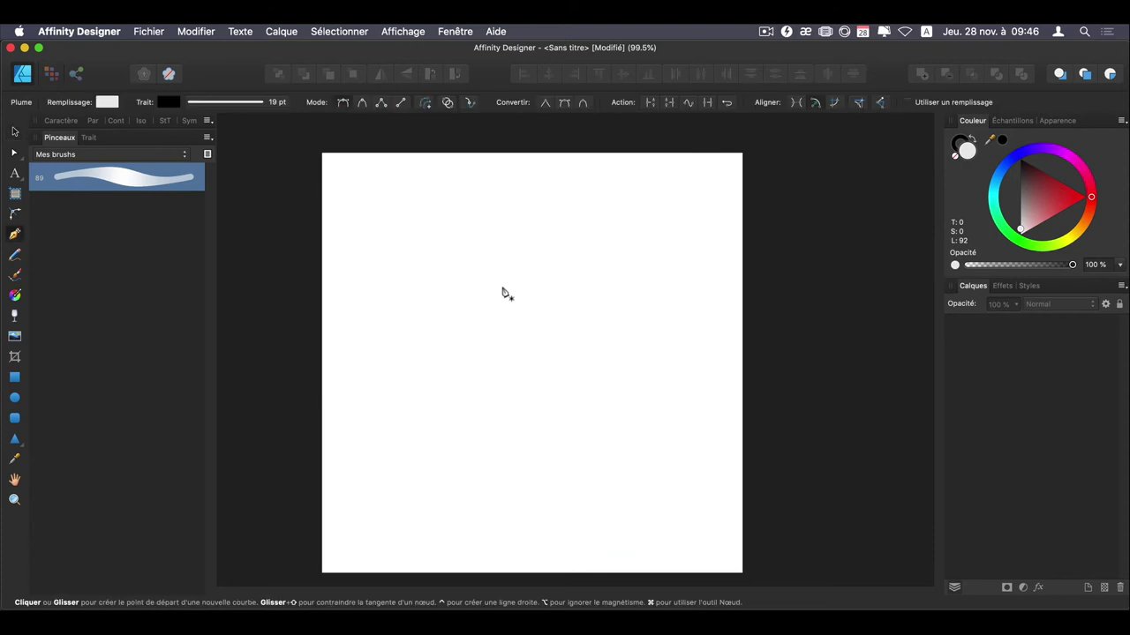
{"action": "left_click", "coordinate": [368, 193]}
{"action": "left_click_drag", "start_coordinate": [564, 302], "coordinate": [588, 396]}
{"action": "left_click_drag", "start_coordinate": [628, 466], "coordinate": [690, 518]}
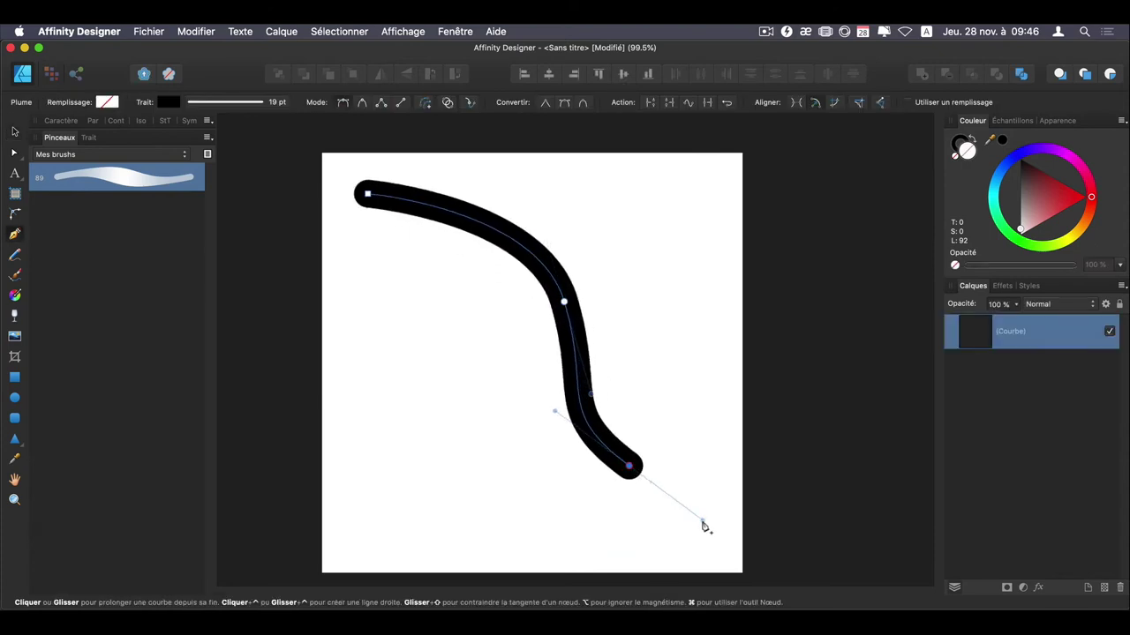
{"action": "left_click", "coordinate": [151, 190]}
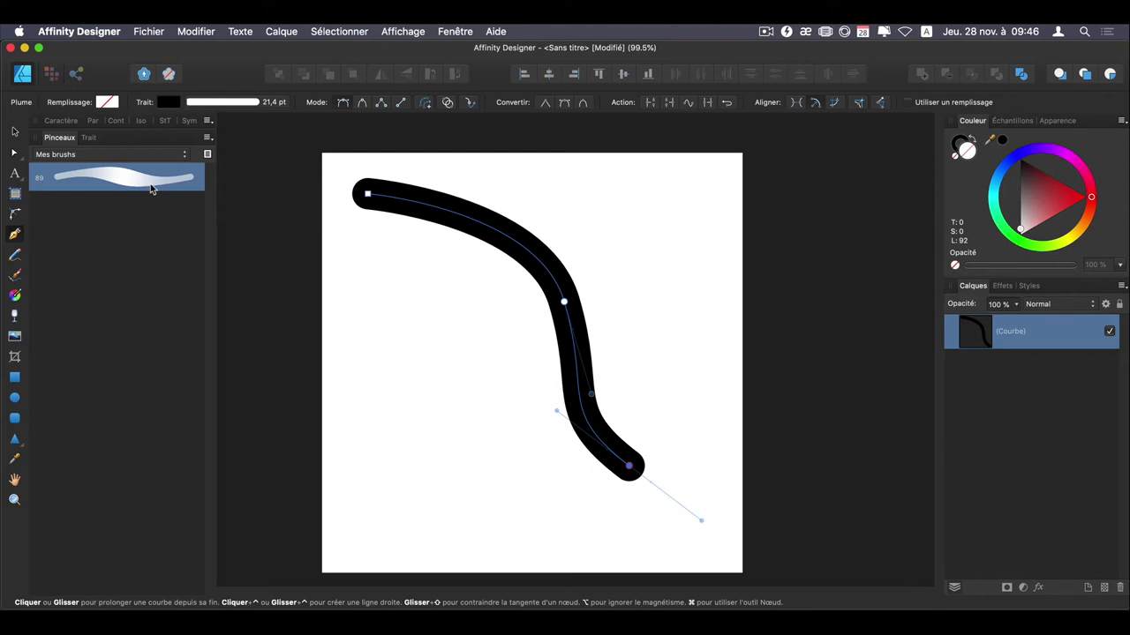
Widen the gradient solid brush and set its size variance to 55%
{"action": "double_click", "coordinate": [151, 181]}
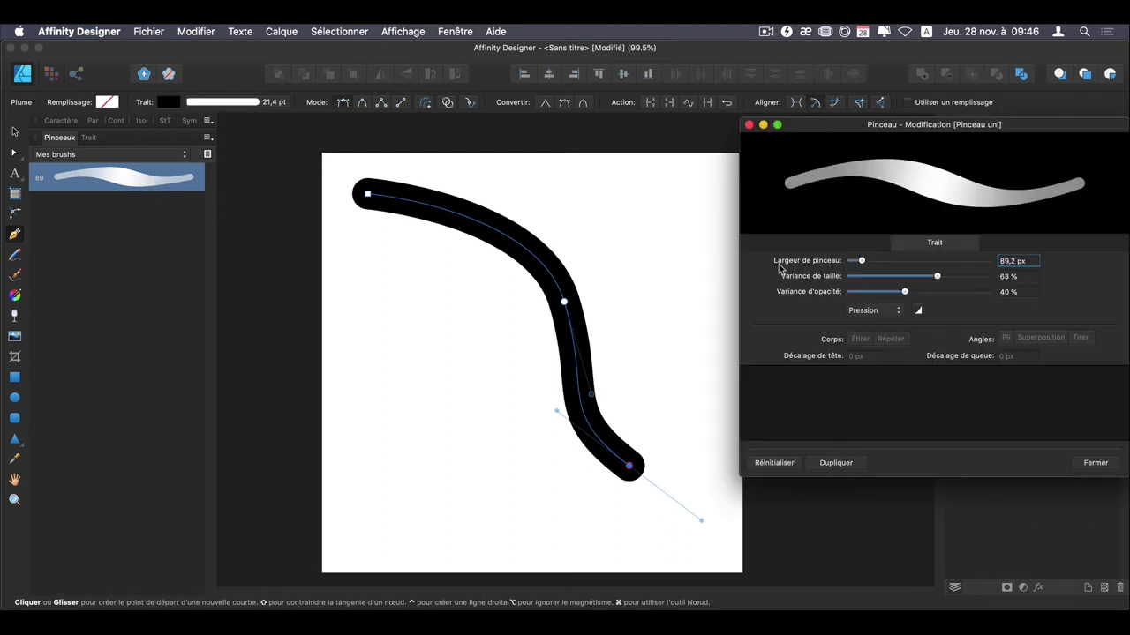
{"action": "mouse_move", "coordinate": [862, 262]}
{"action": "left_mouse_down"}
{"action": "mouse_move", "coordinate": [891, 265]}
{"action": "mouse_move", "coordinate": [853, 264]}
{"action": "left_mouse_up"}
{"action": "mouse_move", "coordinate": [938, 279]}
{"action": "left_mouse_down"}
{"action": "mouse_move", "coordinate": [861, 276]}
{"action": "mouse_move", "coordinate": [926, 276]}
{"action": "mouse_move", "coordinate": [945, 291]}
{"action": "left_mouse_up"}
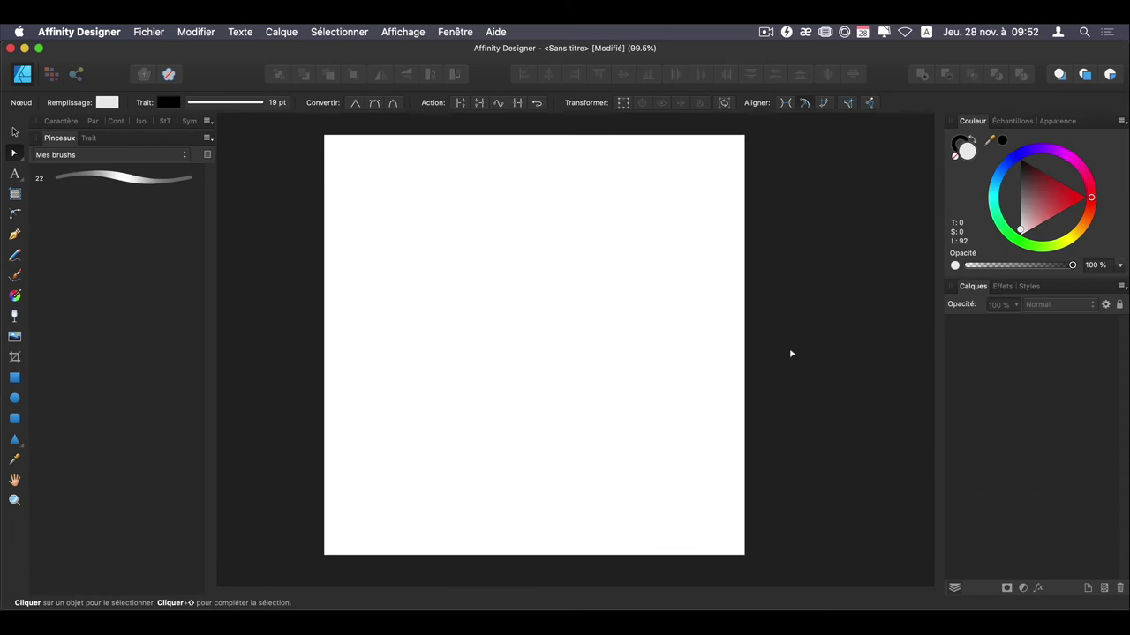
Create a textured image brush in Mes brushs from Sans titre.png
{"action": "left_click", "coordinate": [208, 139]}
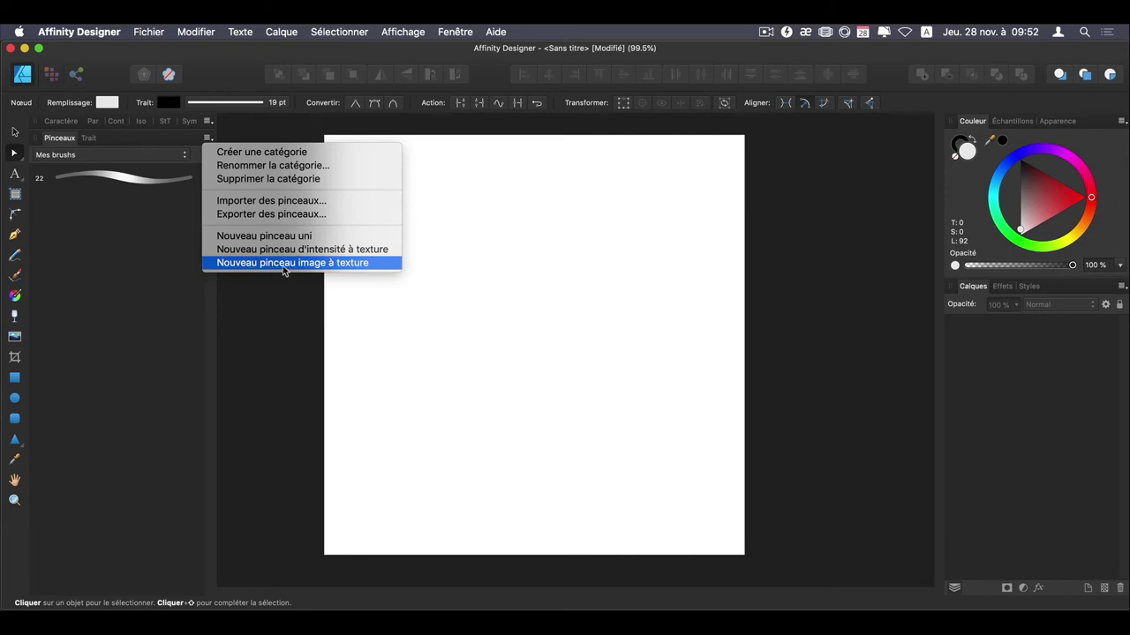
{"action": "left_click", "coordinate": [351, 264]}
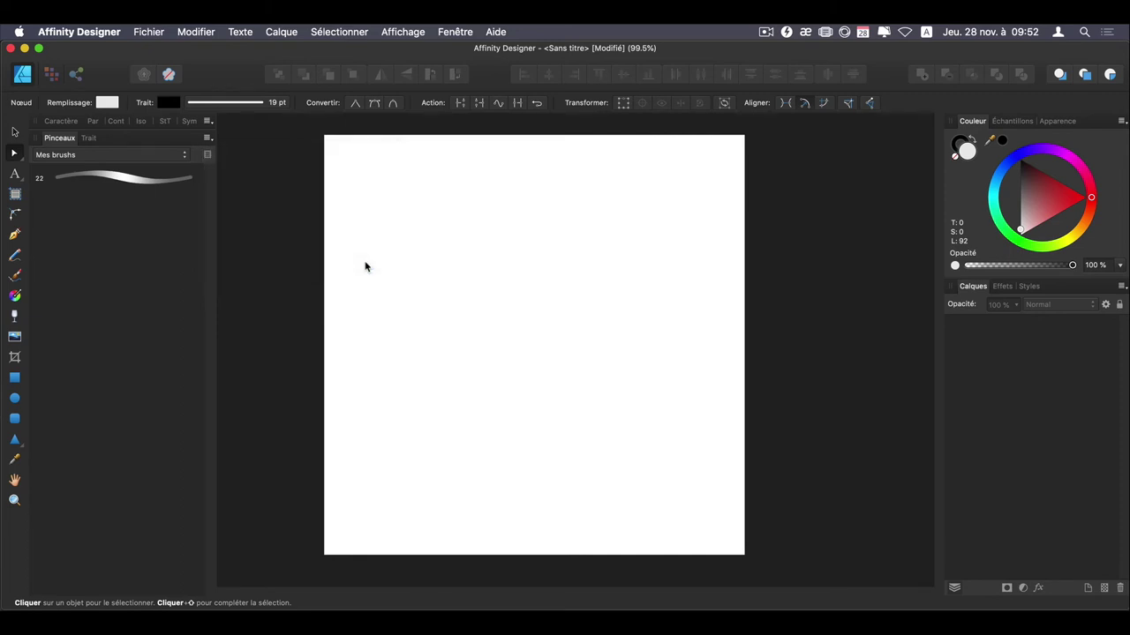
{"action": "double_click", "coordinate": [488, 209]}
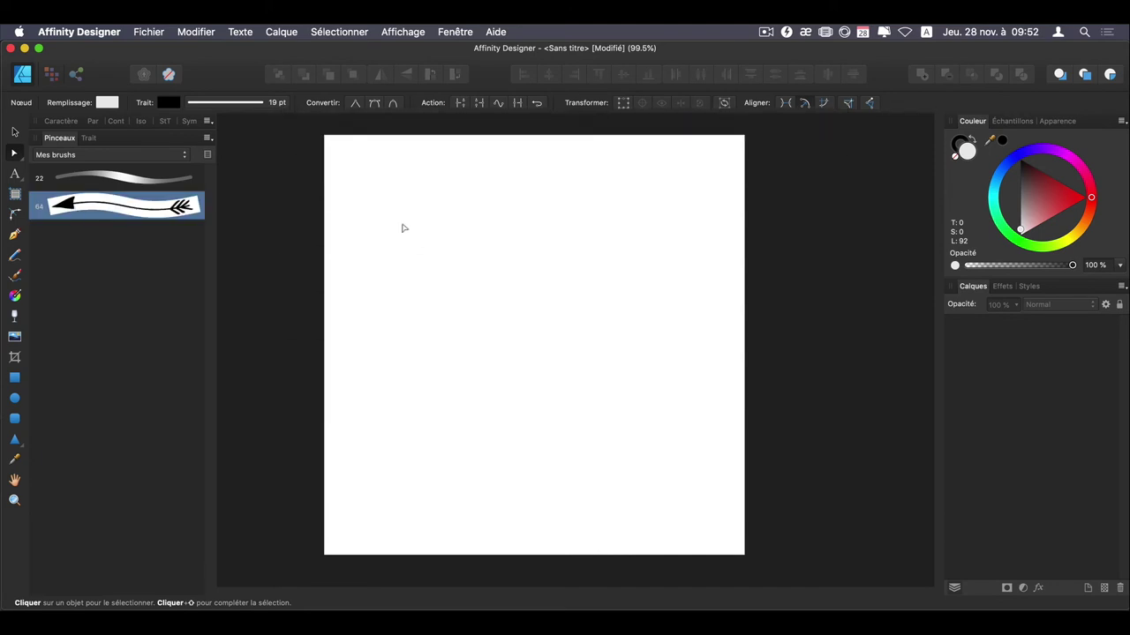
Draw a new S-curve across the page and stroke it with the arrow brush
{"action": "key", "text": "p"}
{"action": "left_click", "coordinate": [354, 164]}
{"action": "left_click_drag", "start_coordinate": [571, 272], "coordinate": [598, 396]}
{"action": "left_click_drag", "start_coordinate": [651, 475], "coordinate": [716, 505]}
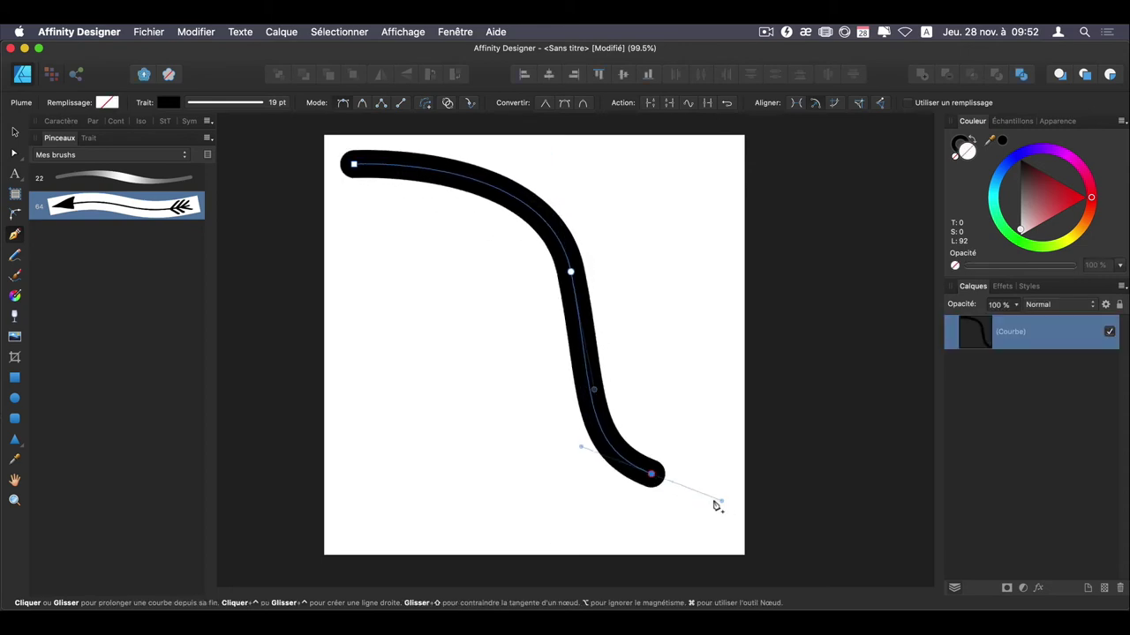
{"action": "left_click", "coordinate": [132, 205]}
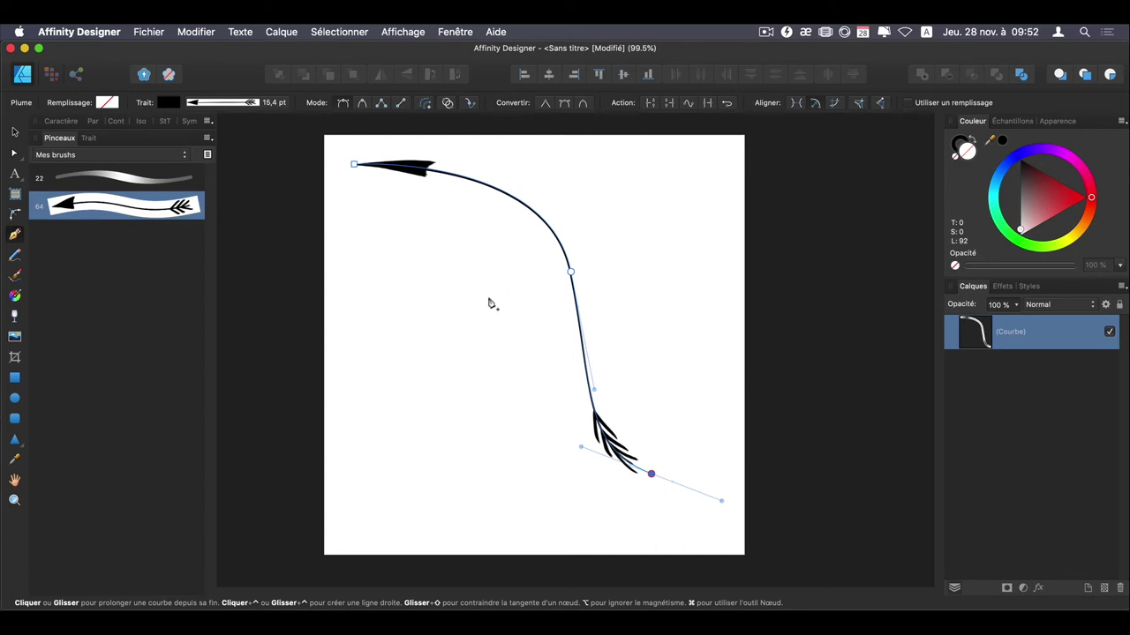
Set the arrow brush body to Répéter with width about 46 px
{"action": "double_click", "coordinate": [105, 207]}
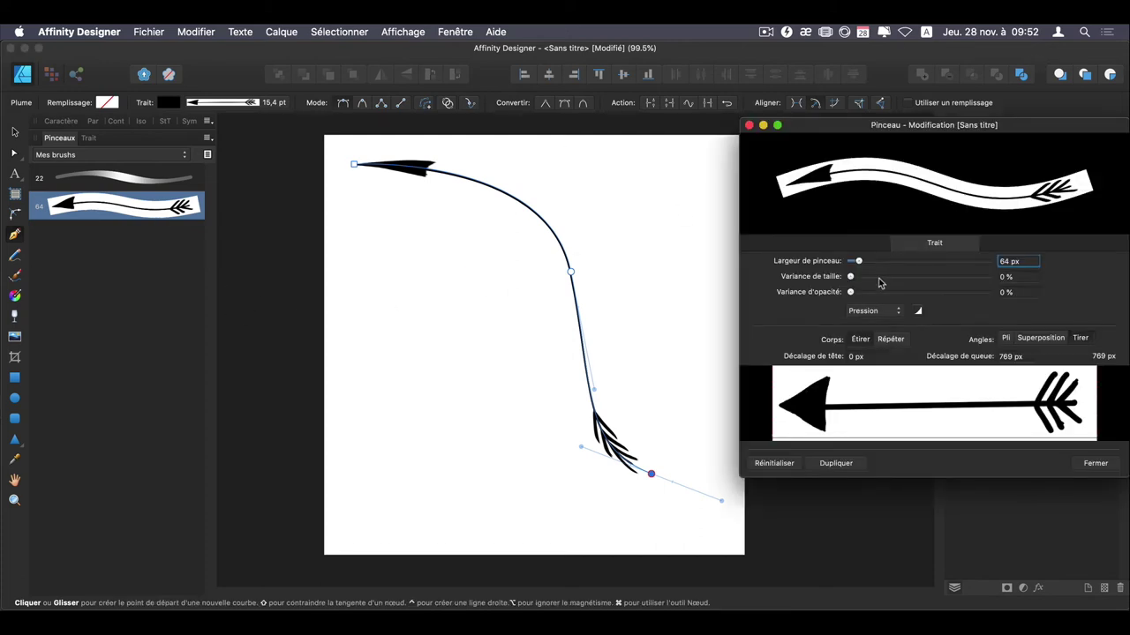
{"action": "mouse_move", "coordinate": [858, 261]}
{"action": "left_mouse_down"}
{"action": "mouse_move", "coordinate": [880, 262]}
{"action": "mouse_move", "coordinate": [868, 262]}
{"action": "left_mouse_up"}
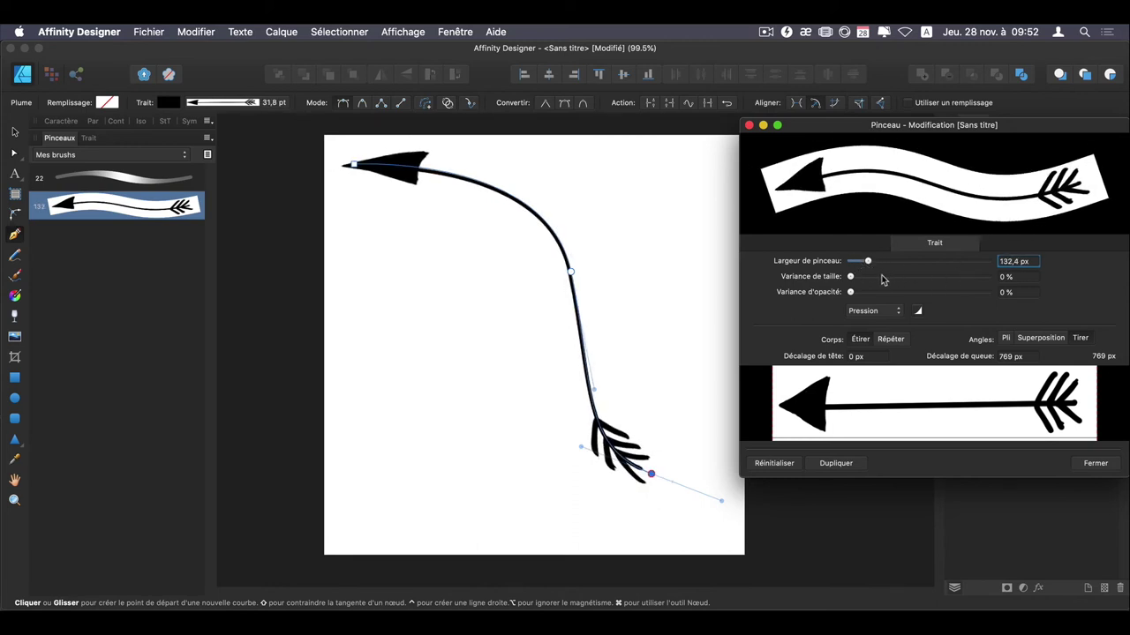
{"action": "mouse_move", "coordinate": [850, 277]}
{"action": "left_mouse_down"}
{"action": "mouse_move", "coordinate": [860, 279]}
{"action": "mouse_move", "coordinate": [850, 277]}
{"action": "left_mouse_up"}
{"action": "left_click", "coordinate": [890, 339]}
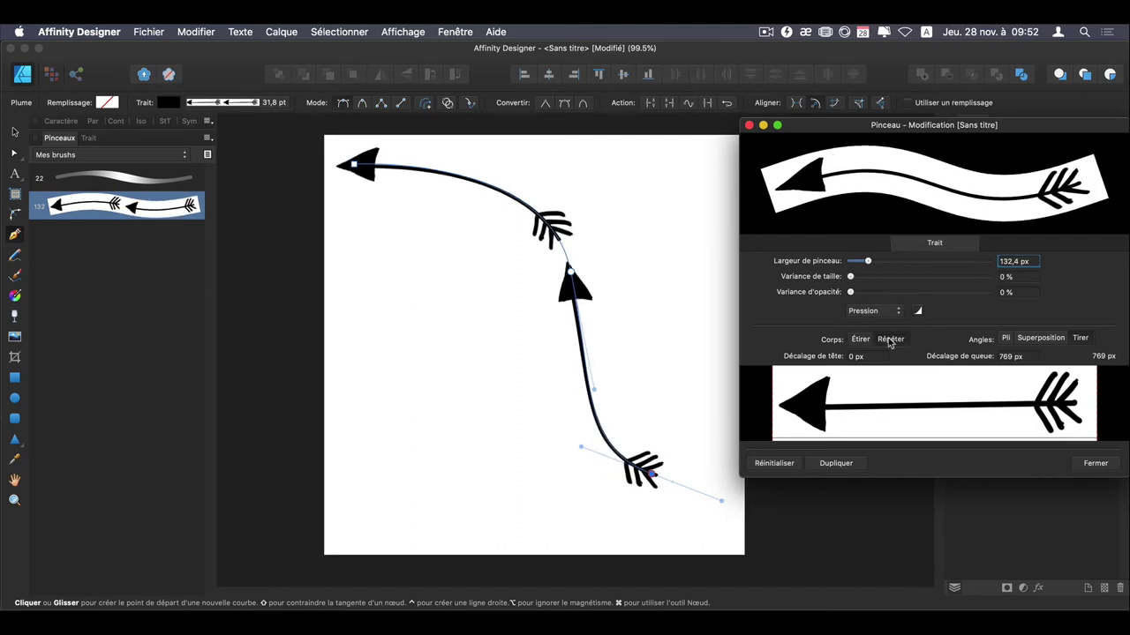
{"action": "left_click_drag", "start_coordinate": [868, 261], "coordinate": [854, 260]}
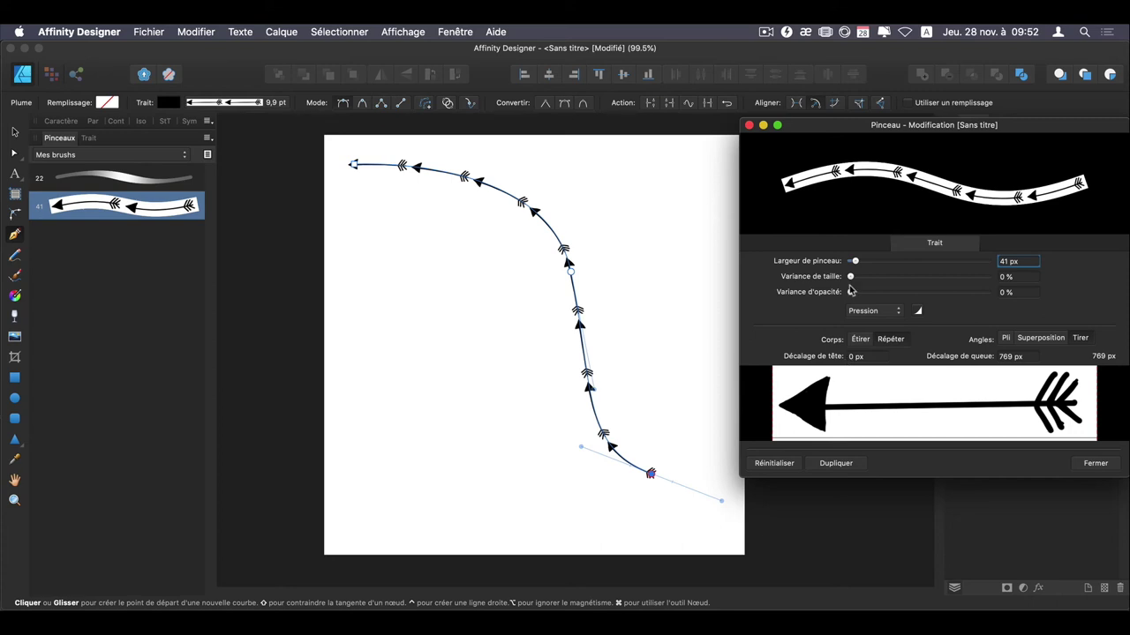
{"action": "mouse_move", "coordinate": [851, 276]}
{"action": "left_mouse_down"}
{"action": "mouse_move", "coordinate": [942, 261]}
{"action": "mouse_move", "coordinate": [855, 261]}
{"action": "left_mouse_up"}
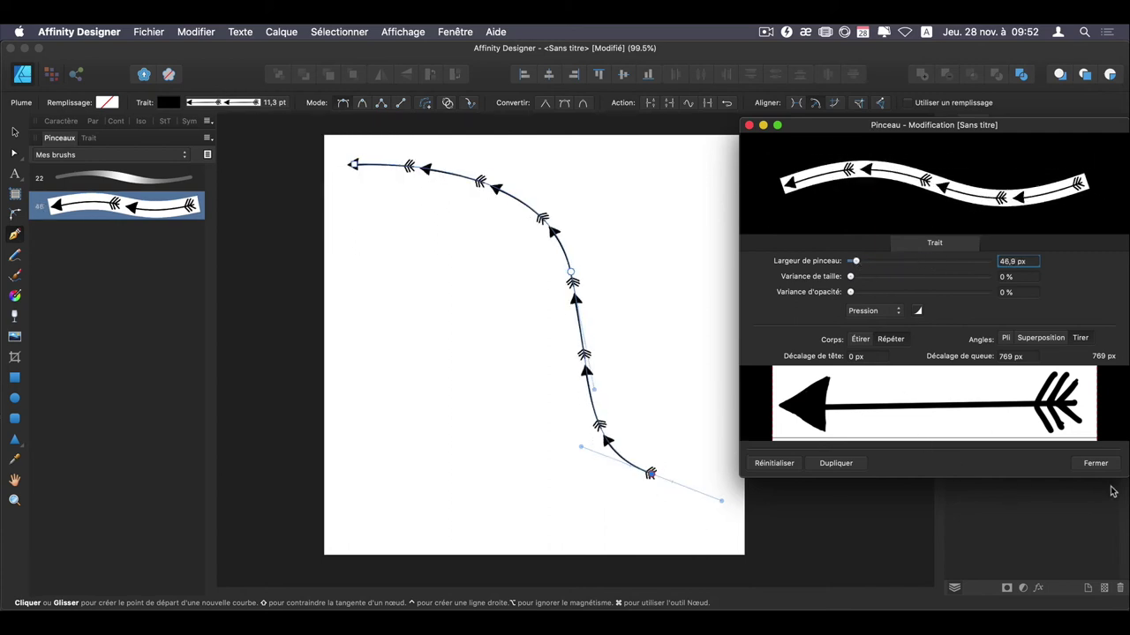
{"action": "left_click", "coordinate": [1096, 464]}
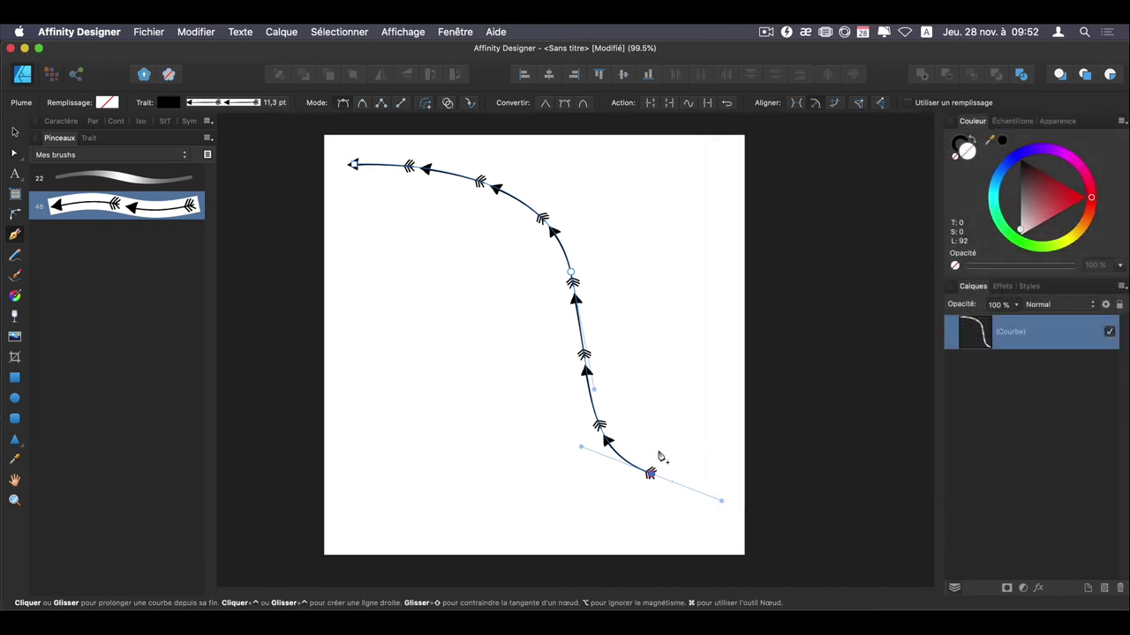
Move the curve's end node and bend handles to smooth the arrow S-curve
{"action": "key", "text": "a"}
{"action": "mouse_move", "coordinate": [650, 474]}
{"action": "left_mouse_down"}
{"action": "mouse_move", "coordinate": [580, 535]}
{"action": "mouse_move", "coordinate": [672, 497]}
{"action": "left_mouse_up"}
{"action": "left_click_drag", "start_coordinate": [593, 391], "coordinate": [551, 477]}
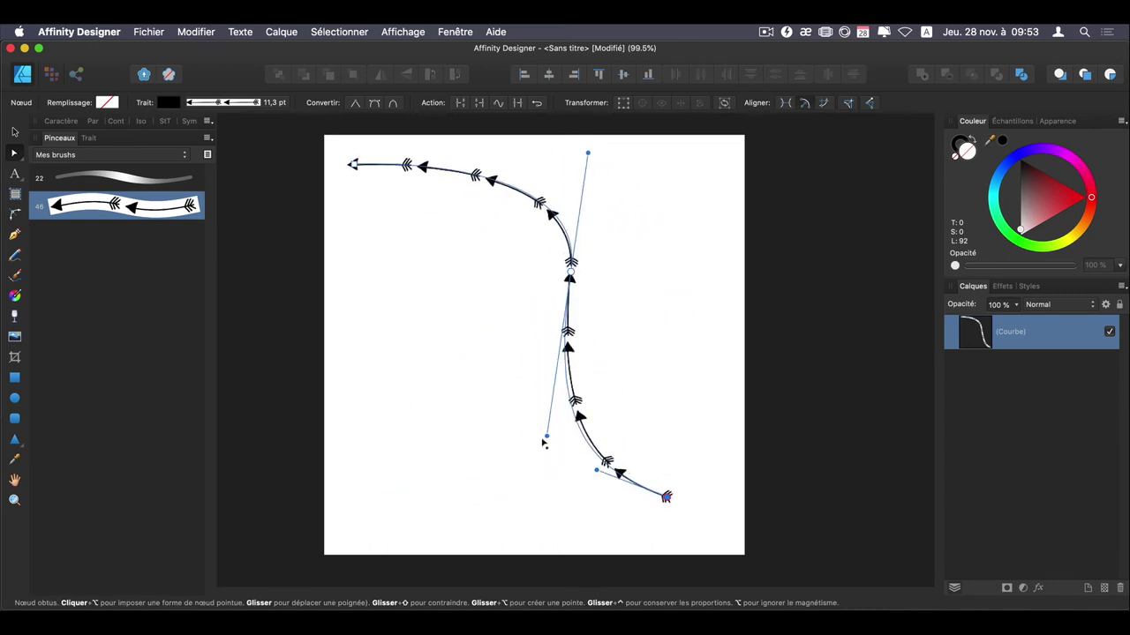
{"action": "left_click_drag", "start_coordinate": [551, 477], "coordinate": [565, 415]}
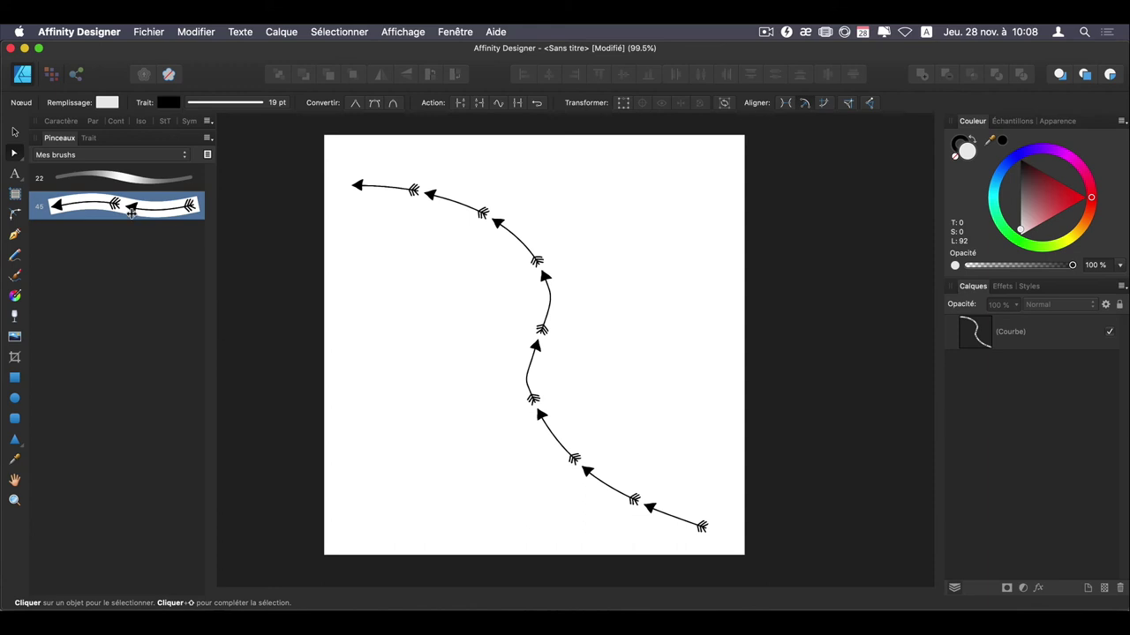
Widen the arrow brush to 248.8 px and close its editor
{"action": "double_click", "coordinate": [41, 205]}
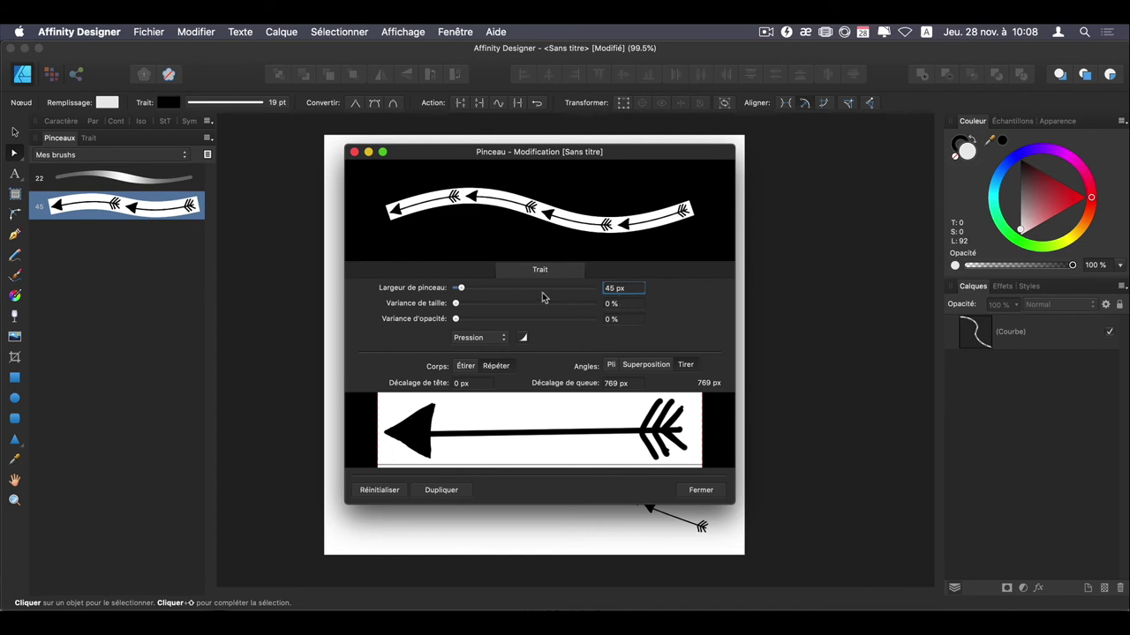
{"action": "left_click_drag", "start_coordinate": [461, 288], "coordinate": [488, 288]}
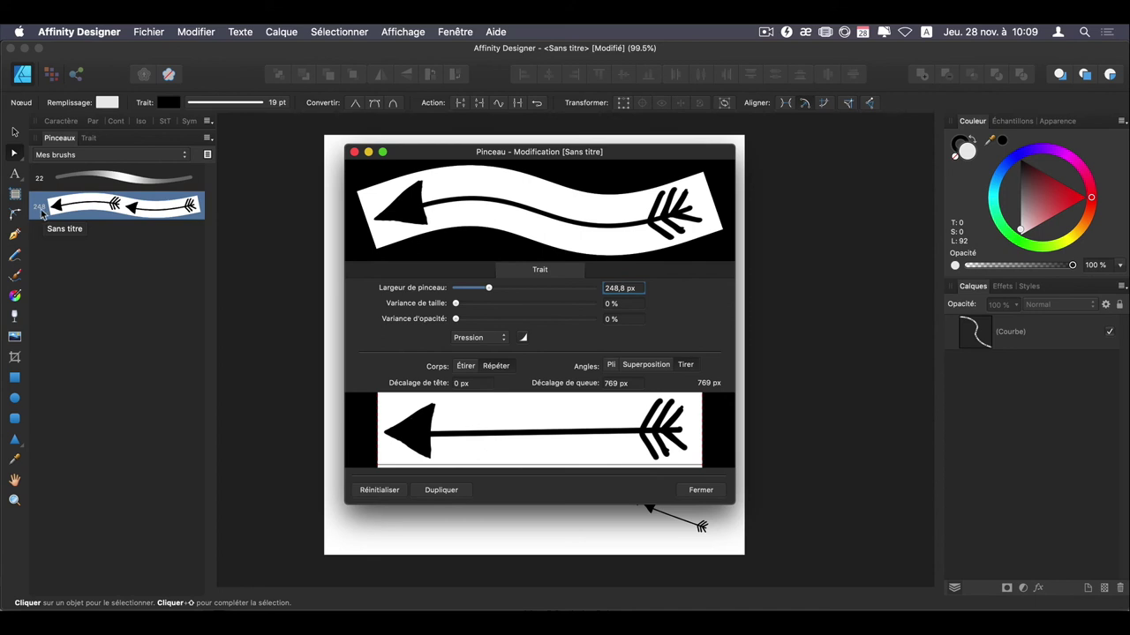
{"action": "left_click", "coordinate": [699, 491]}
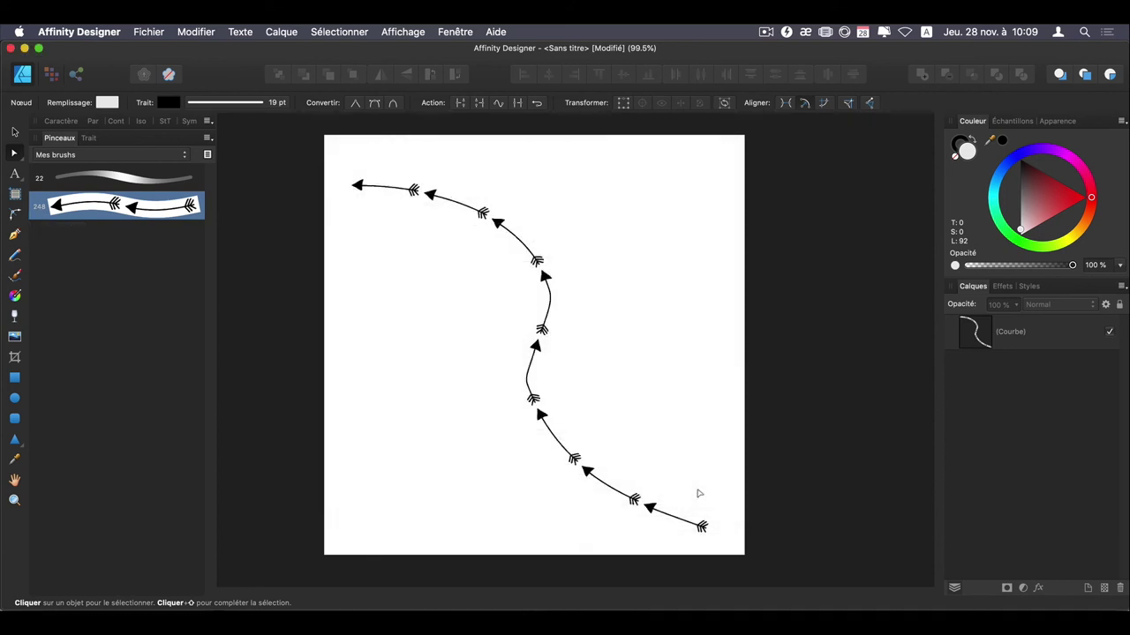
{"action": "left_click", "coordinate": [209, 138]}
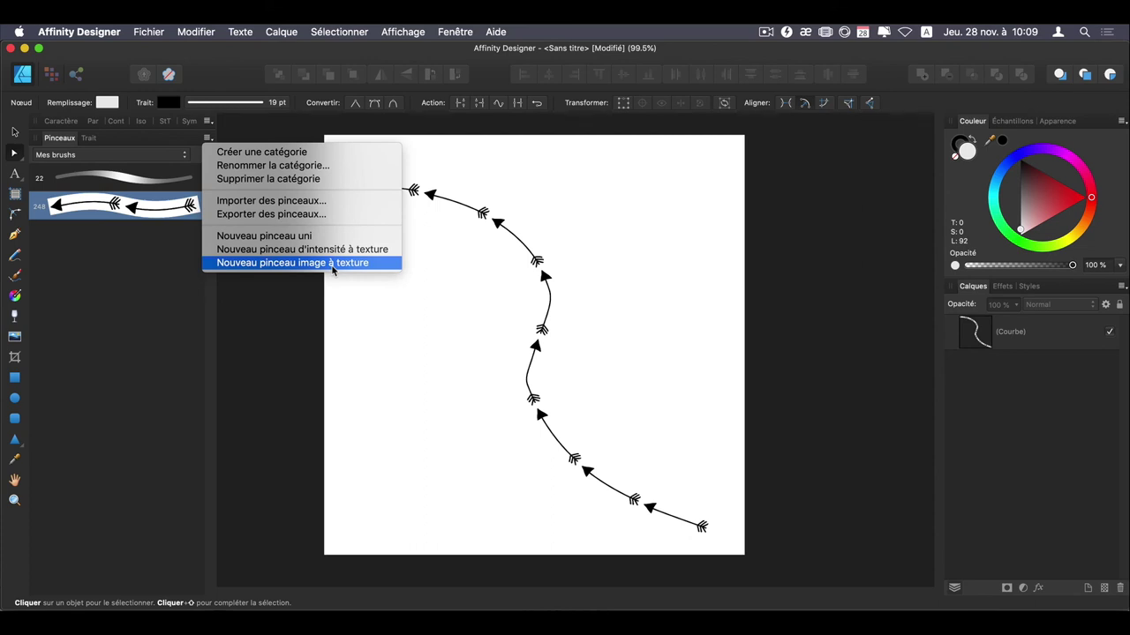
Dismiss the panel menu and set the arrow brush's opacity variance to 48%
{"action": "left_click", "coordinate": [135, 254]}
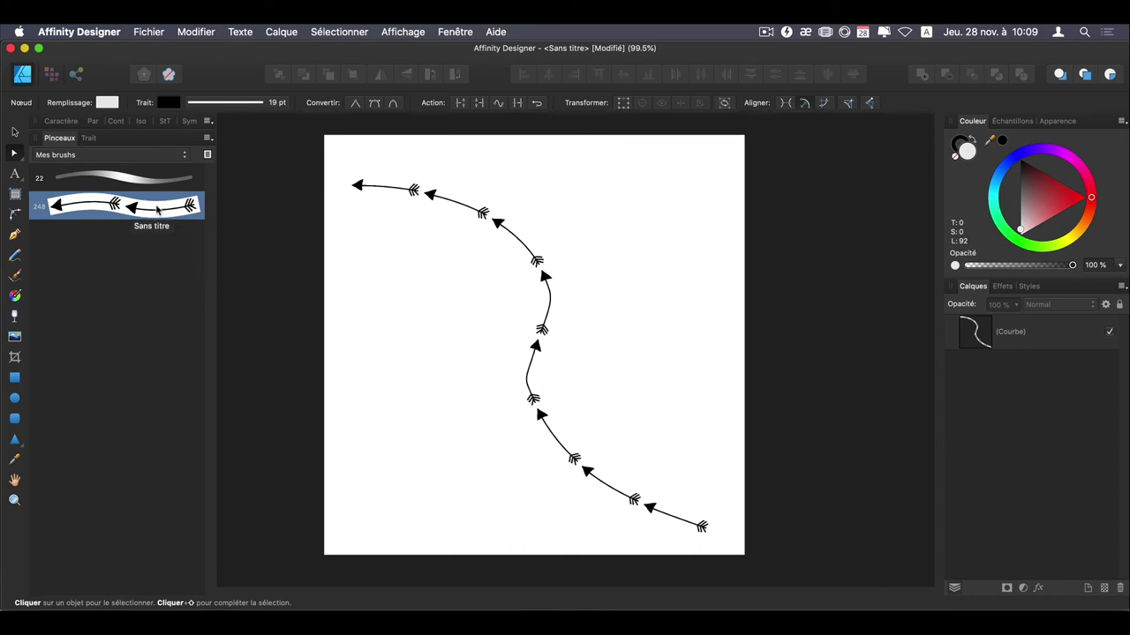
{"action": "double_click", "coordinate": [158, 177]}
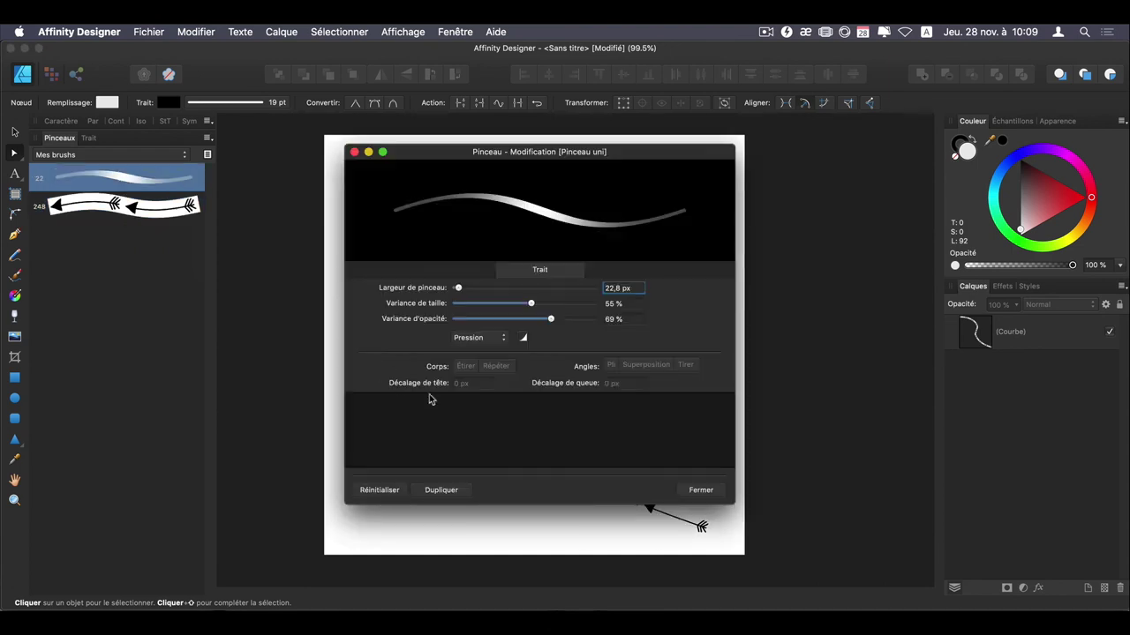
{"action": "left_click", "coordinate": [693, 492]}
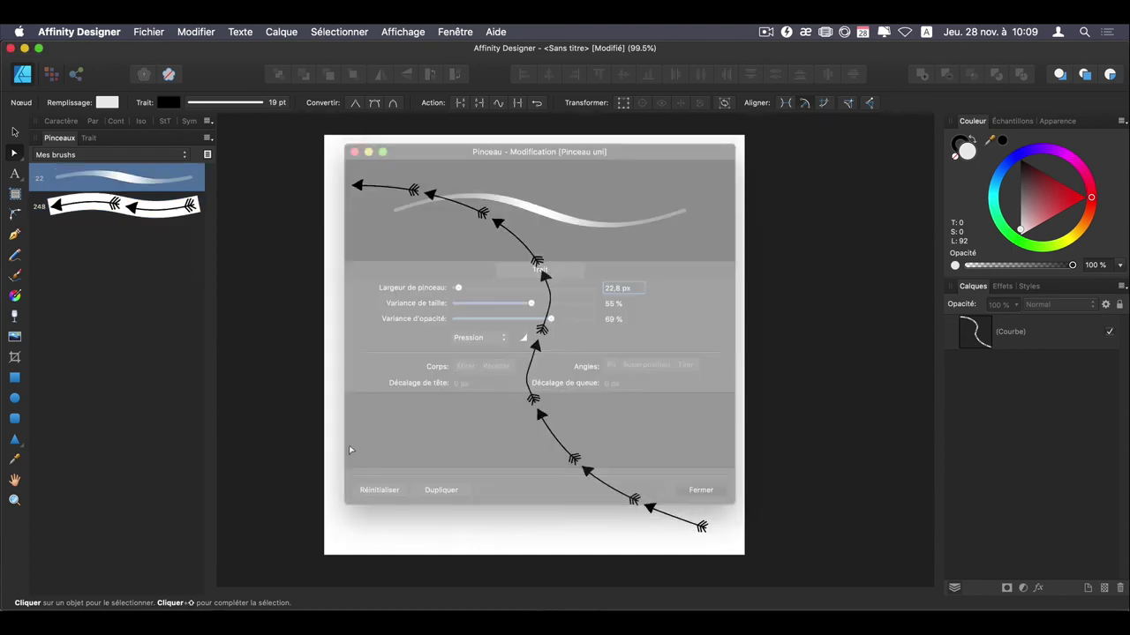
{"action": "double_click", "coordinate": [132, 209]}
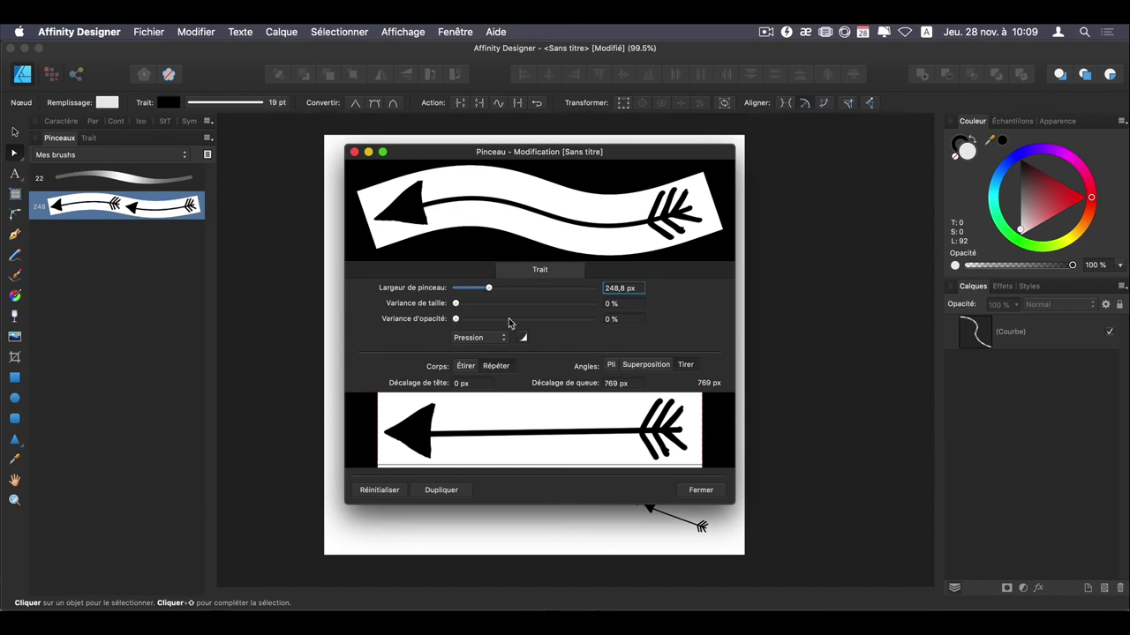
{"action": "left_click_drag", "start_coordinate": [456, 319], "coordinate": [521, 320]}
Close the arrow brush's Pinceau - Modification editor
{"action": "left_click", "coordinate": [701, 490]}
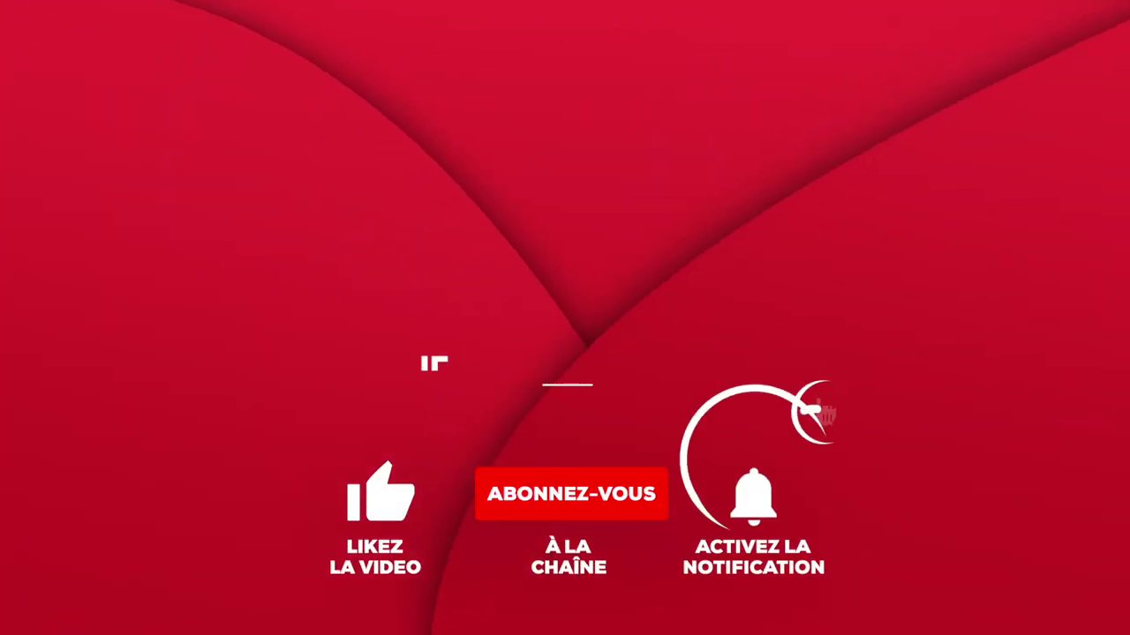